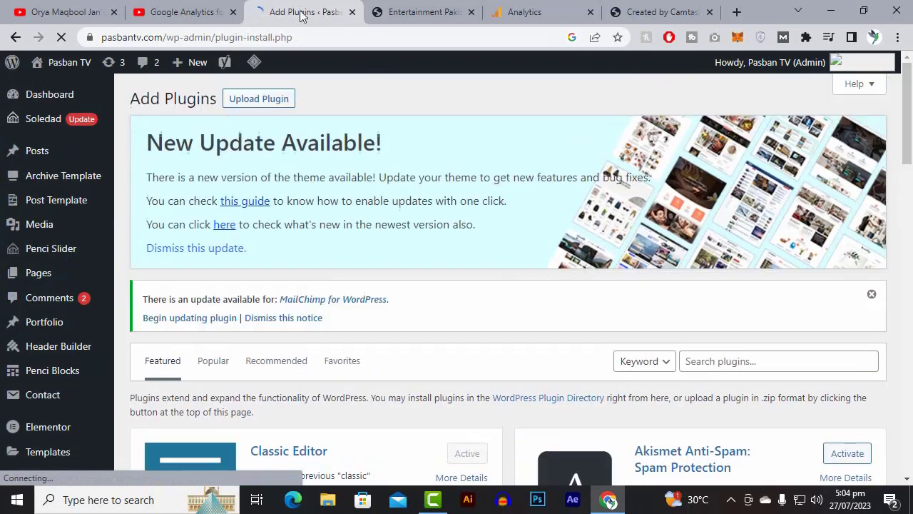
{"action": "right_click", "coordinate": [300, 2]}
{"action": "left_click", "coordinate": [292, 22]}
{"action": "scroll", "coordinate": [546, 333], "scroll_direction": "down", "scroll_amount": 2}
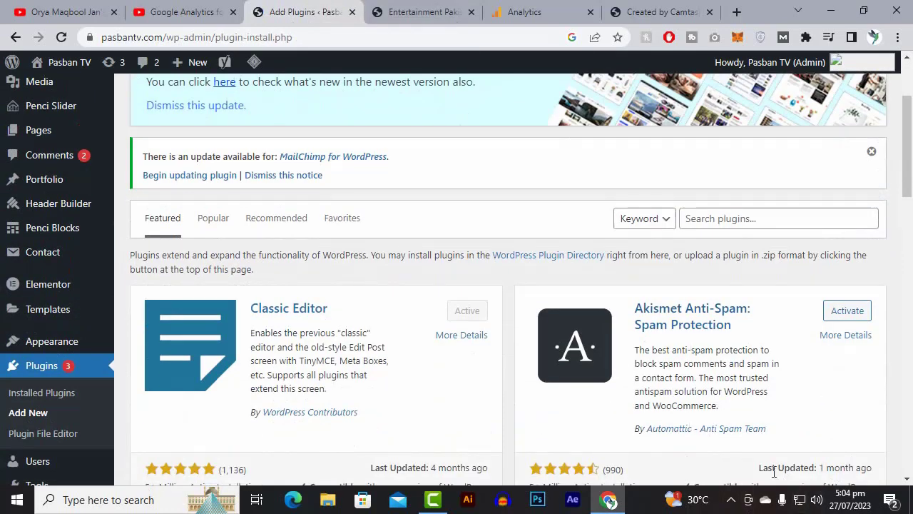
{"action": "left_click", "coordinate": [730, 499]}
{"action": "left_click", "coordinate": [482, 371]}
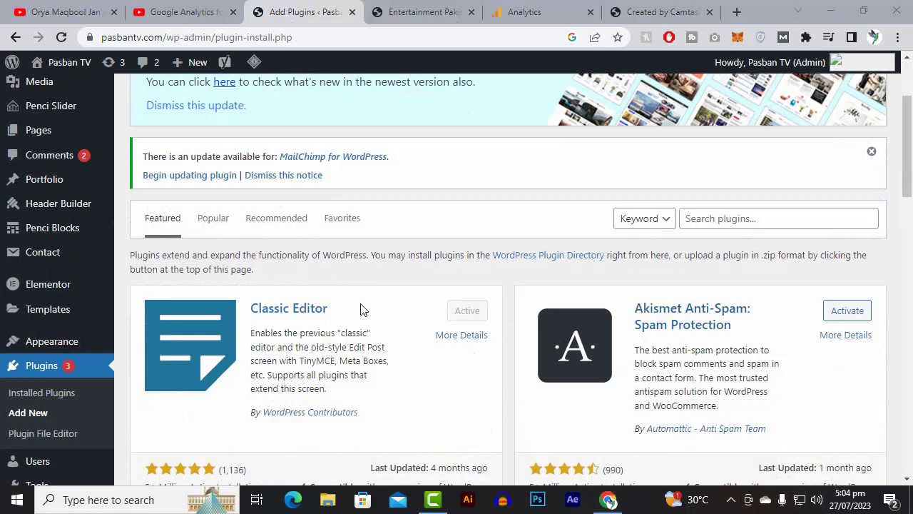
{"action": "scroll", "coordinate": [360, 309], "scroll_direction": "down", "scroll_amount": 2}
{"action": "scroll", "coordinate": [360, 309], "scroll_direction": "down", "scroll_amount": 2}
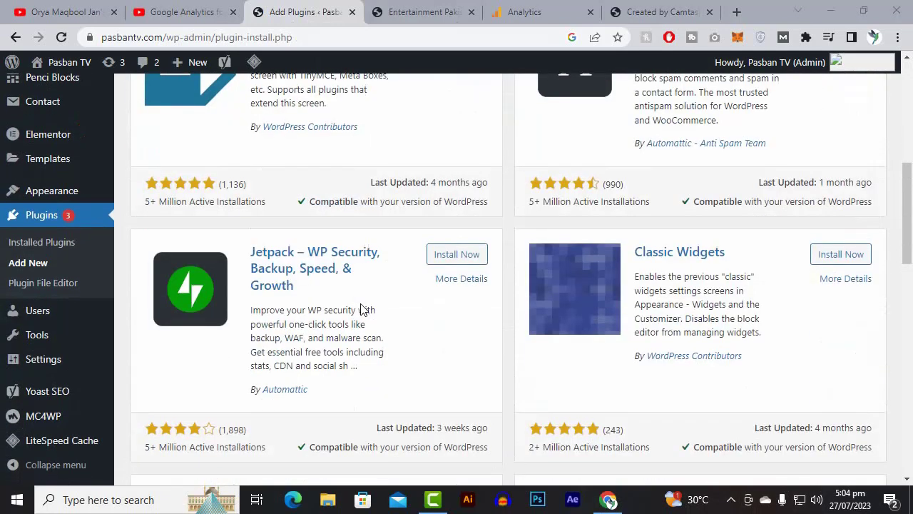
{"action": "scroll", "coordinate": [361, 309], "scroll_direction": "up", "scroll_amount": 6}
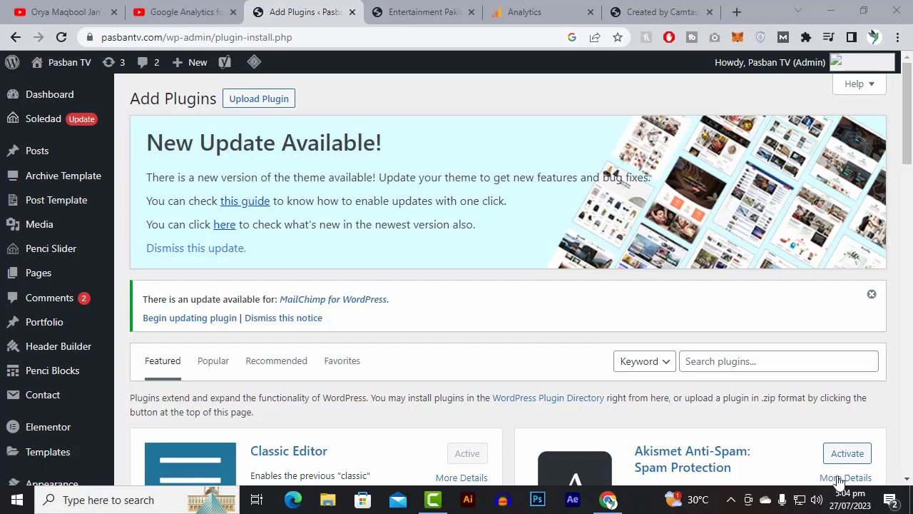
Find the Site Kit by Google plugin by searching for "site kit", and install and activate it
{"action": "left_click", "coordinate": [739, 371]}
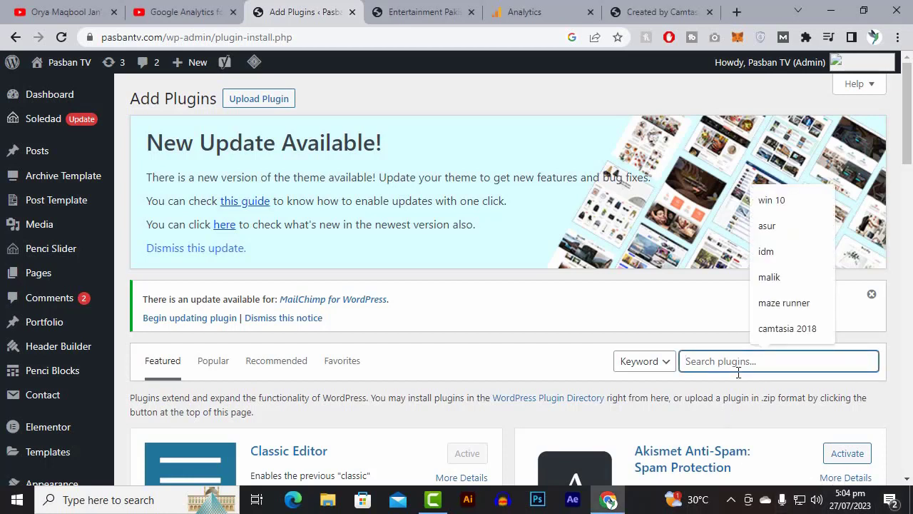
{"action": "type", "text": "site kit"}
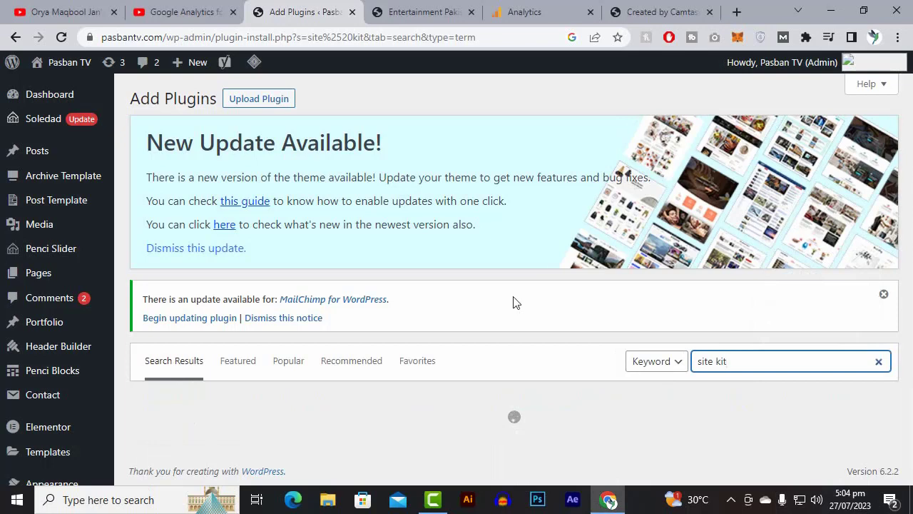
{"action": "scroll", "coordinate": [513, 302], "scroll_direction": "down", "scroll_amount": 3}
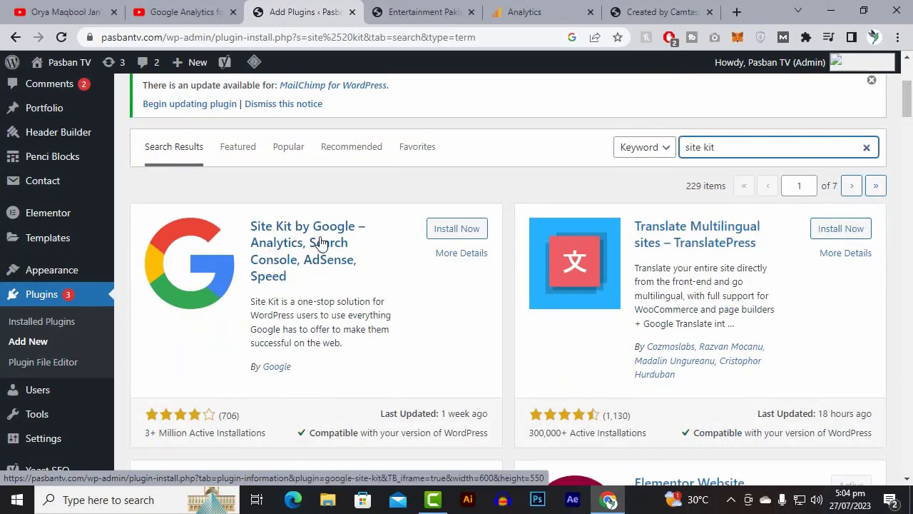
{"action": "left_click", "coordinate": [457, 236]}
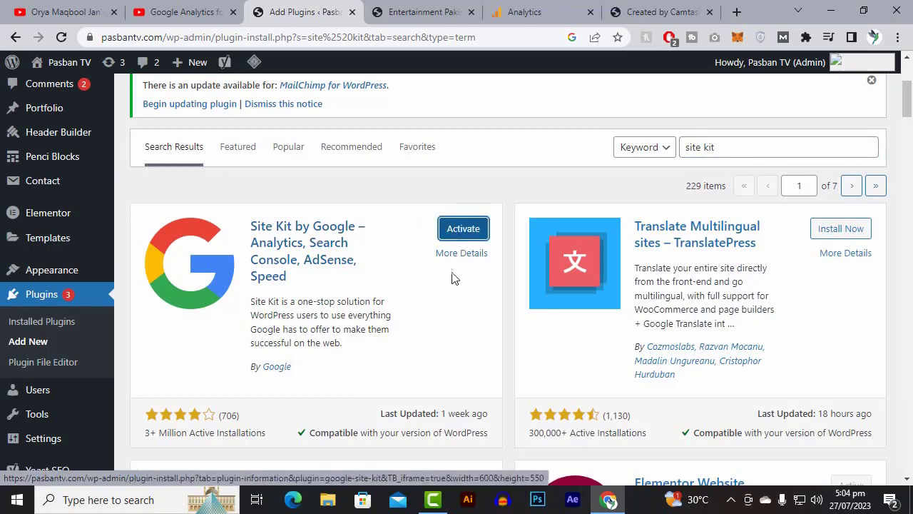
{"action": "left_click", "coordinate": [463, 239]}
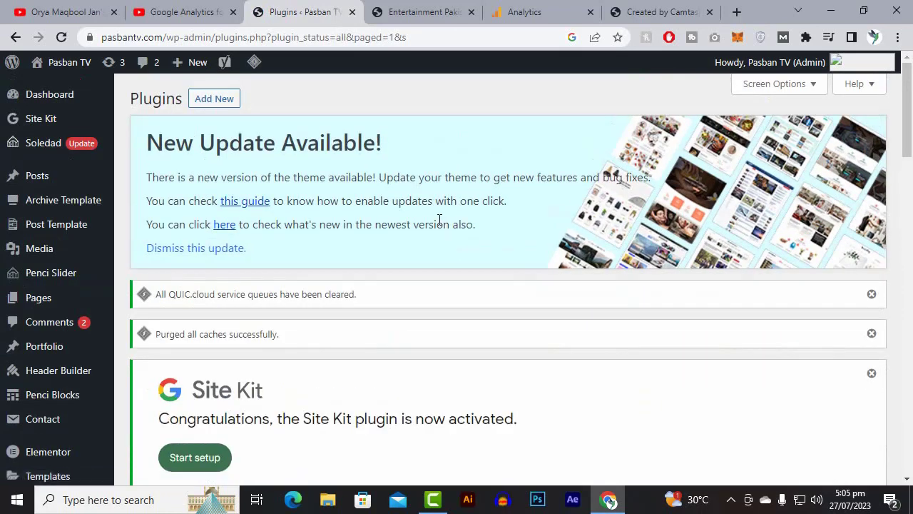
Start the Site Kit setup from its activation notice on the installed plugins page
{"action": "scroll", "coordinate": [439, 219], "scroll_direction": "down", "scroll_amount": 3}
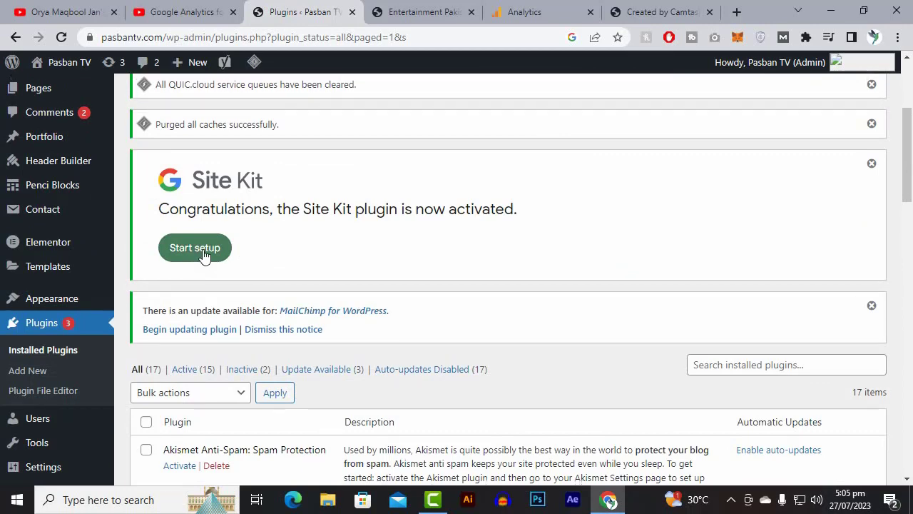
{"action": "scroll", "coordinate": [204, 255], "scroll_direction": "up", "scroll_amount": 3}
{"action": "scroll", "coordinate": [214, 371], "scroll_direction": "down", "scroll_amount": 1}
{"action": "scroll", "coordinate": [383, 286], "scroll_direction": "down", "scroll_amount": 2}
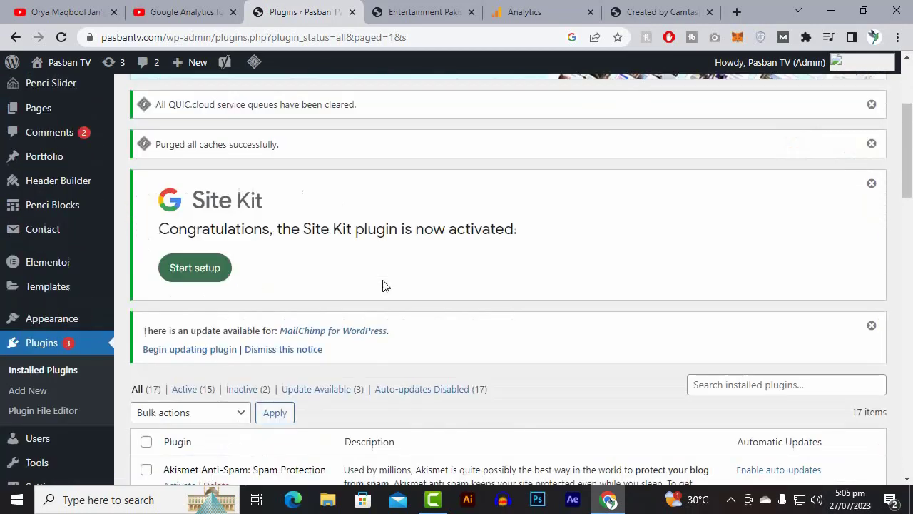
{"action": "scroll", "coordinate": [557, 297], "scroll_direction": "up", "scroll_amount": 3}
{"action": "scroll", "coordinate": [554, 295], "scroll_direction": "down", "scroll_amount": 5}
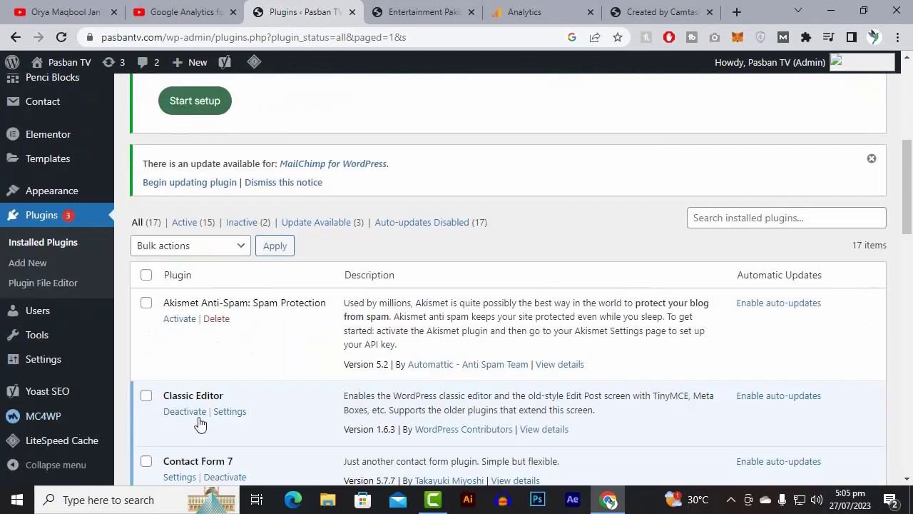
{"action": "scroll", "coordinate": [199, 421], "scroll_direction": "up", "scroll_amount": 5}
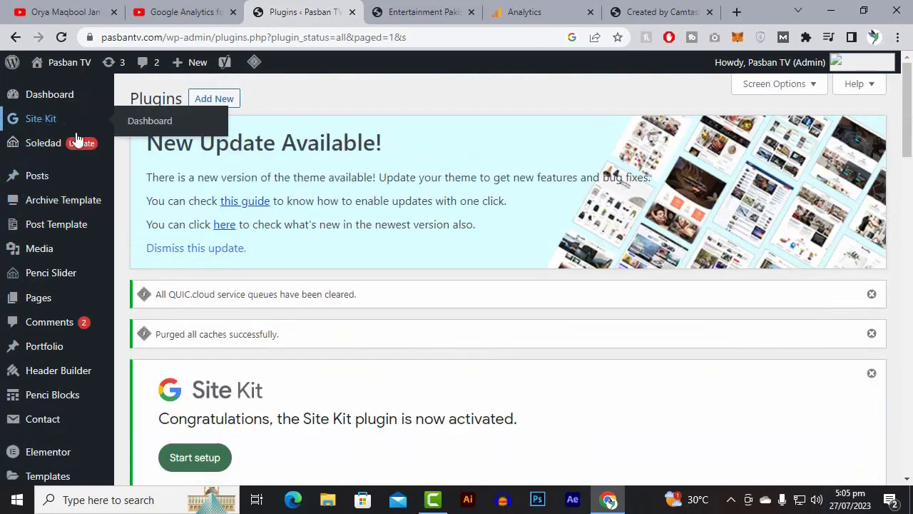
{"action": "scroll", "coordinate": [599, 350], "scroll_direction": "down", "scroll_amount": 2}
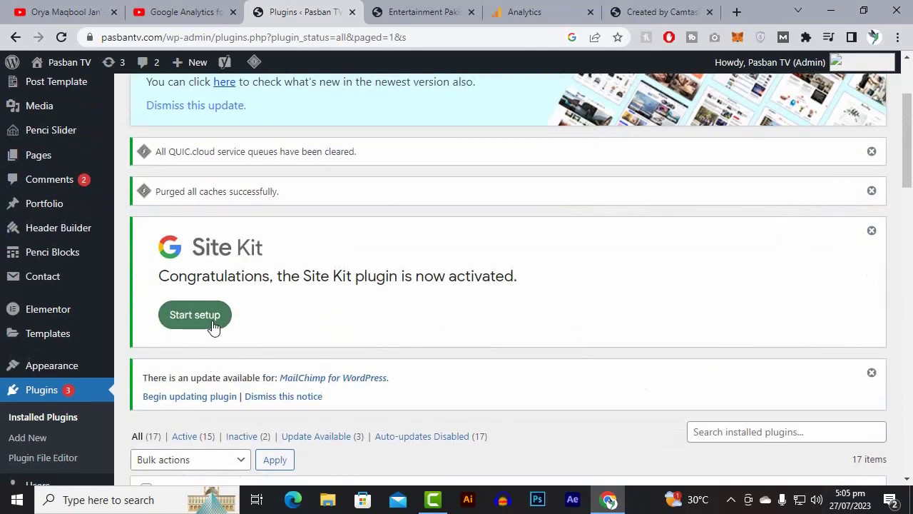
{"action": "left_click", "coordinate": [214, 326]}
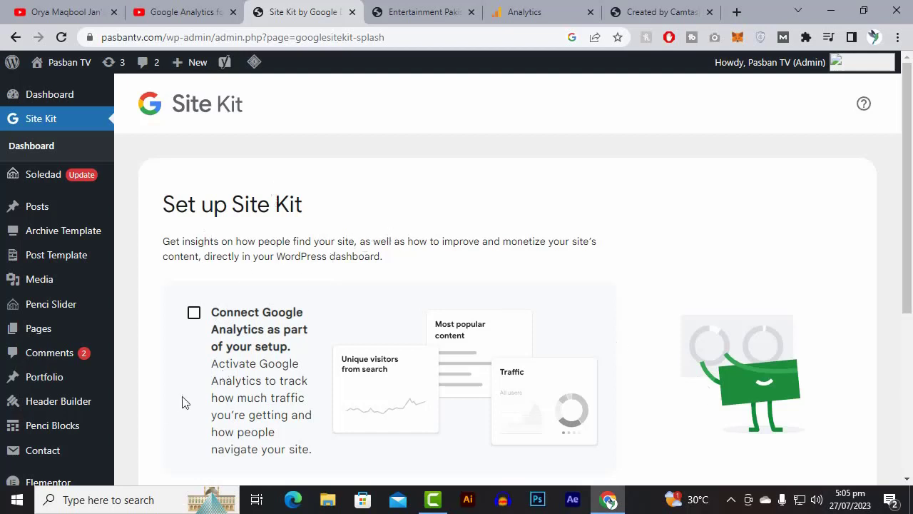
Enable connecting Google Analytics as part of the setup and sharing anonymous usage data with Site Kit
{"action": "scroll", "coordinate": [214, 414], "scroll_direction": "down", "scroll_amount": 2}
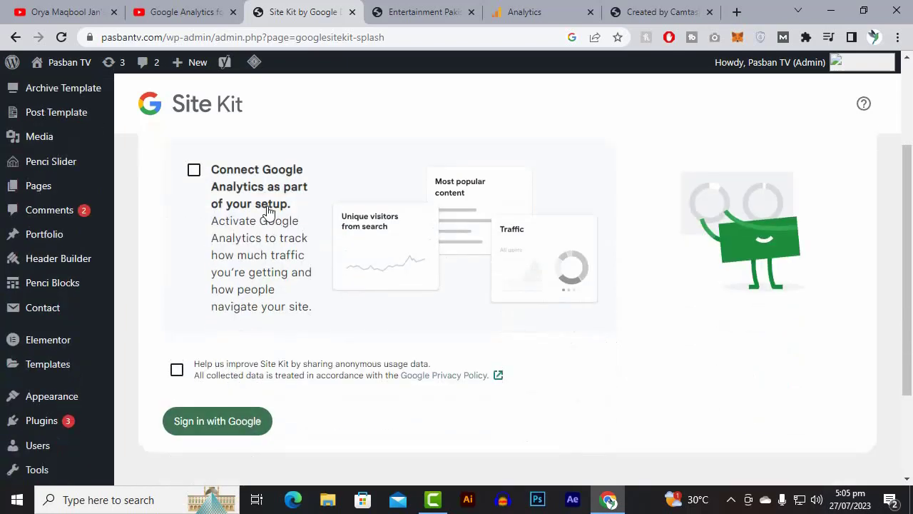
{"action": "left_click", "coordinate": [196, 174]}
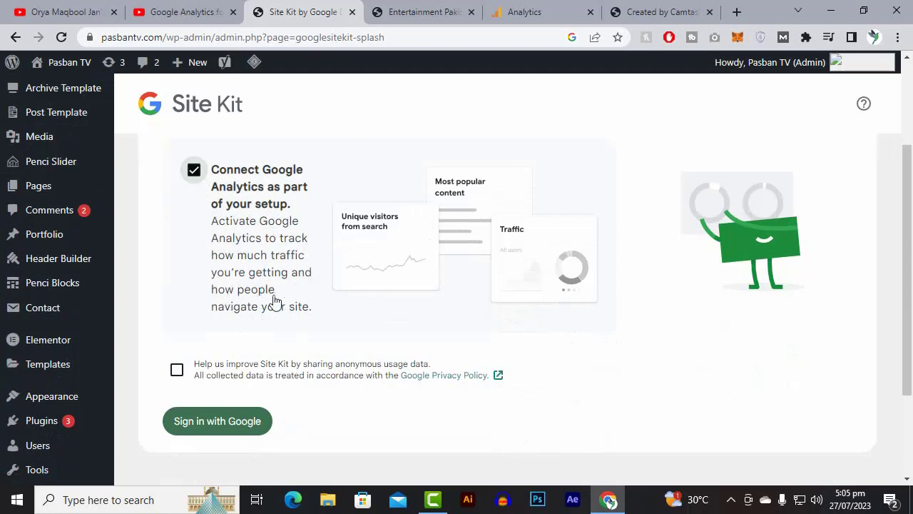
{"action": "scroll", "coordinate": [308, 347], "scroll_direction": "down", "scroll_amount": 1}
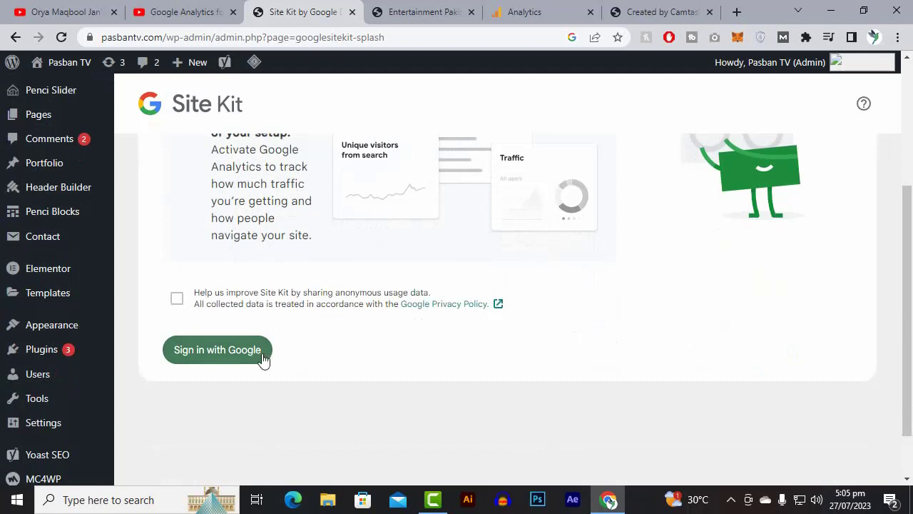
{"action": "left_click", "coordinate": [176, 300]}
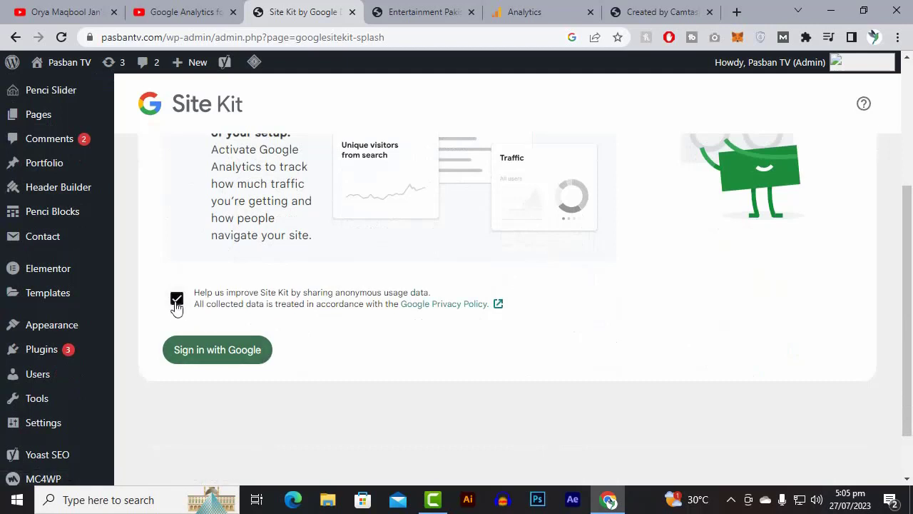
Sign in with Google and grant Site Kit all the requested access to the Google Account
{"action": "left_click", "coordinate": [238, 354]}
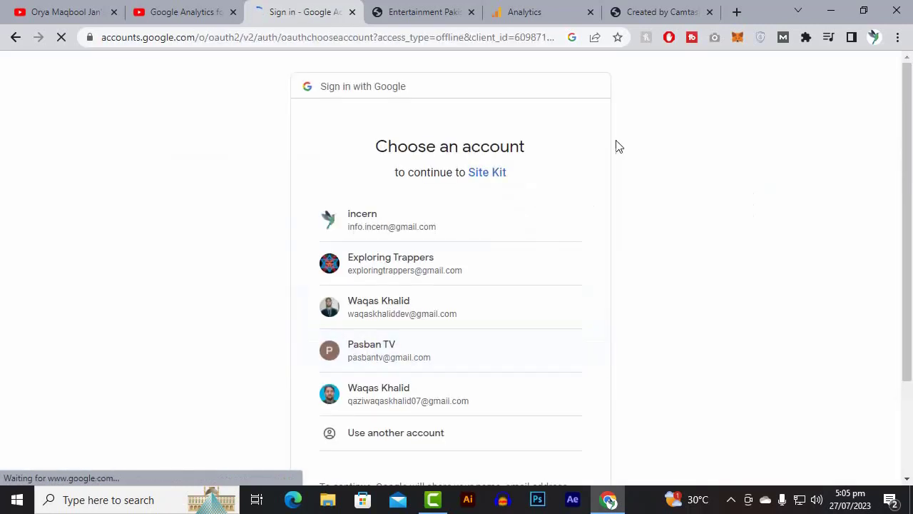
{"action": "left_click", "coordinate": [730, 499]}
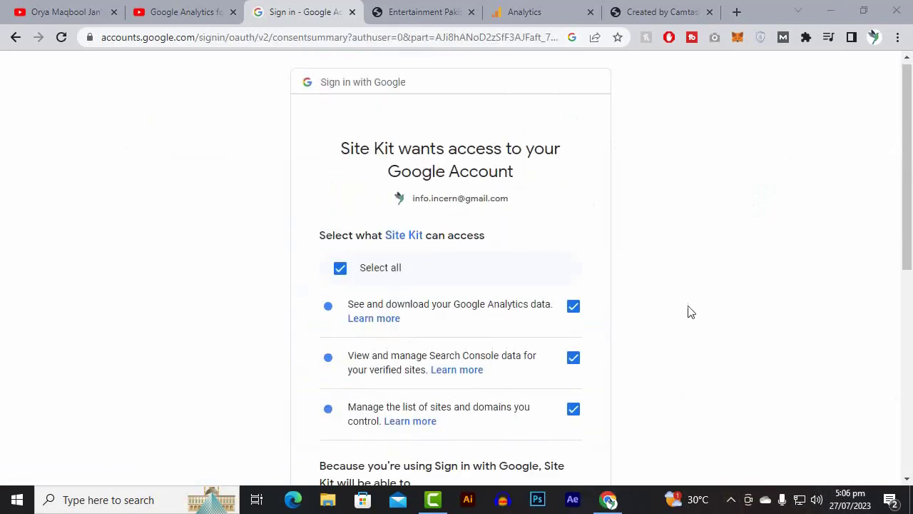
{"action": "scroll", "coordinate": [685, 329], "scroll_direction": "down", "scroll_amount": 6}
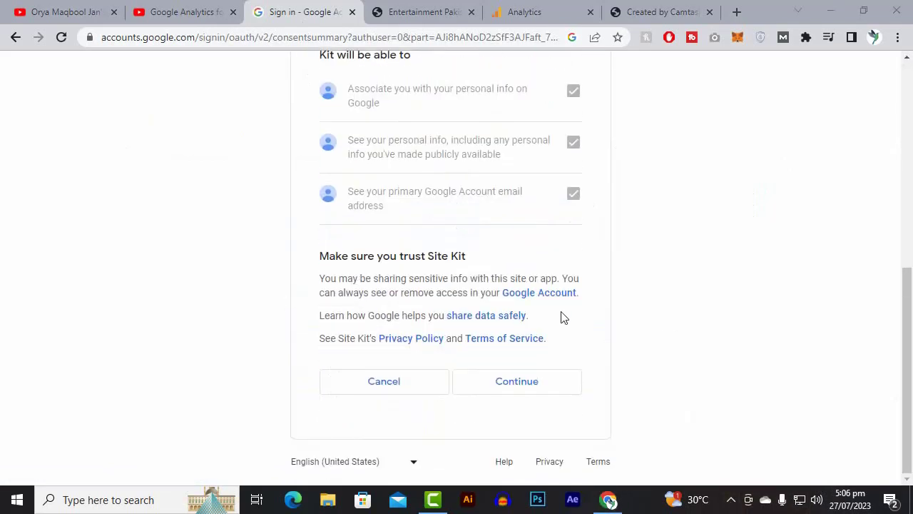
{"action": "scroll", "coordinate": [563, 316], "scroll_direction": "up", "scroll_amount": 5}
{"action": "scroll", "coordinate": [578, 288], "scroll_direction": "down", "scroll_amount": 5}
{"action": "left_click", "coordinate": [536, 391]}
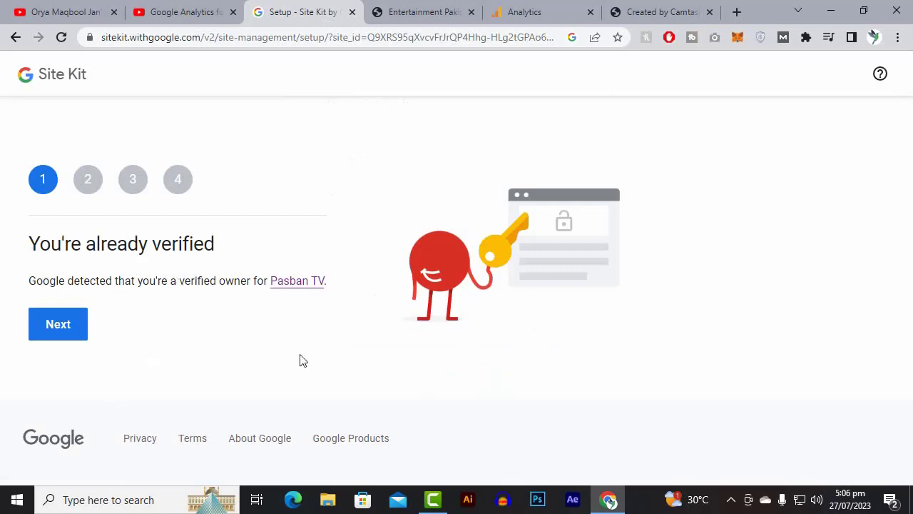
Go through the four Site Kit setup stages, allowing Pasban TV to access Google Account data and proceeding to the Google Analytics setup
{"action": "left_click", "coordinate": [69, 333]}
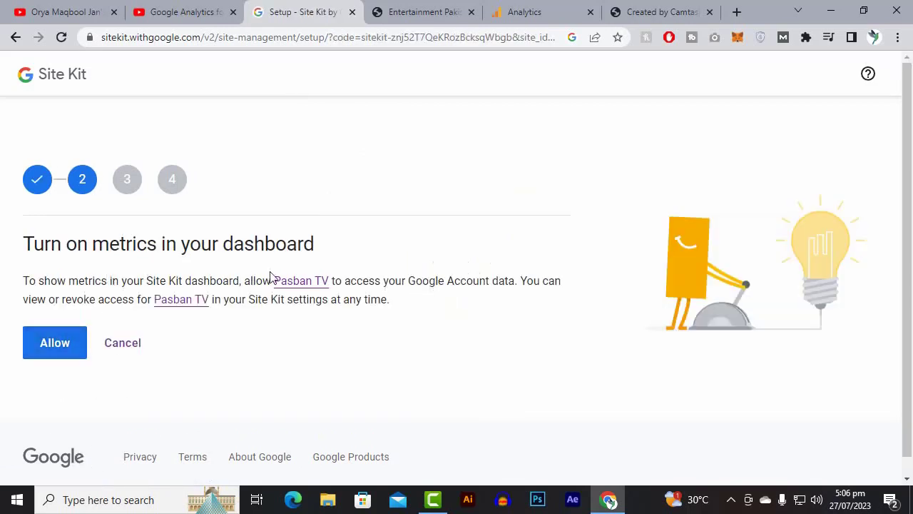
{"action": "left_click", "coordinate": [36, 350]}
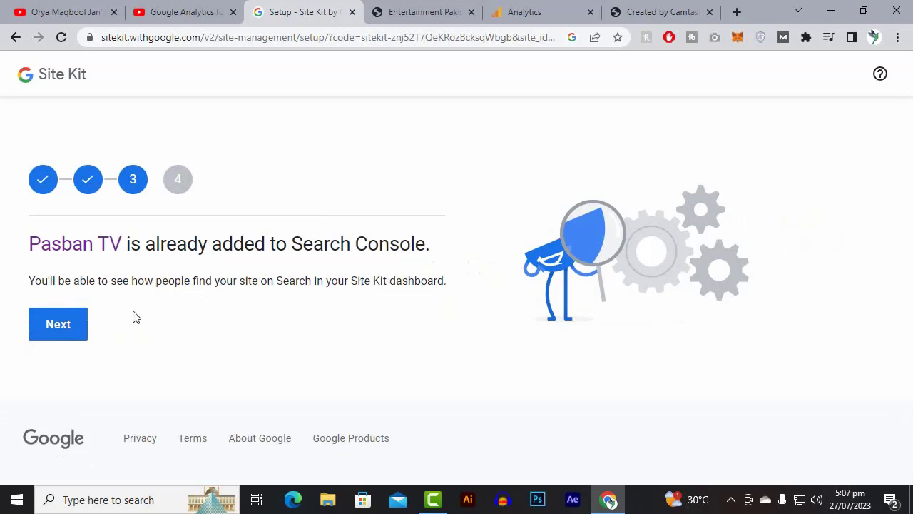
{"action": "left_click", "coordinate": [77, 322]}
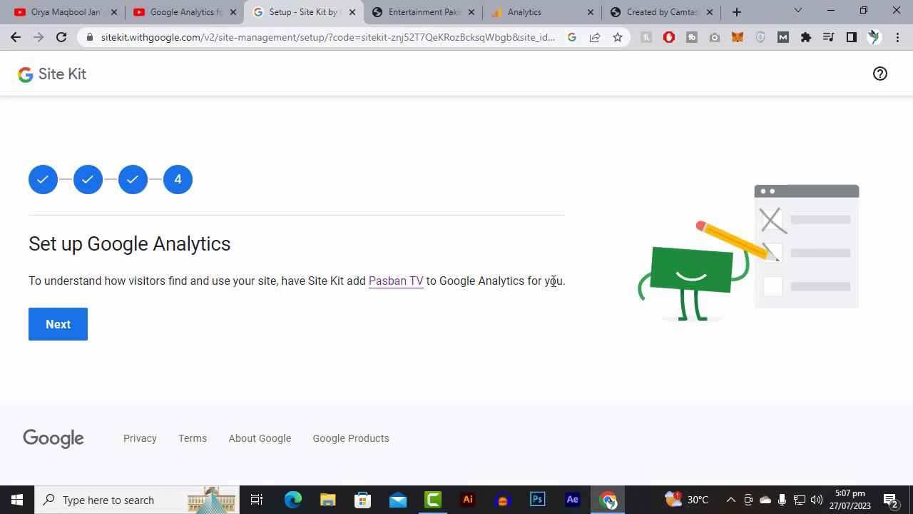
{"action": "left_click", "coordinate": [54, 331]}
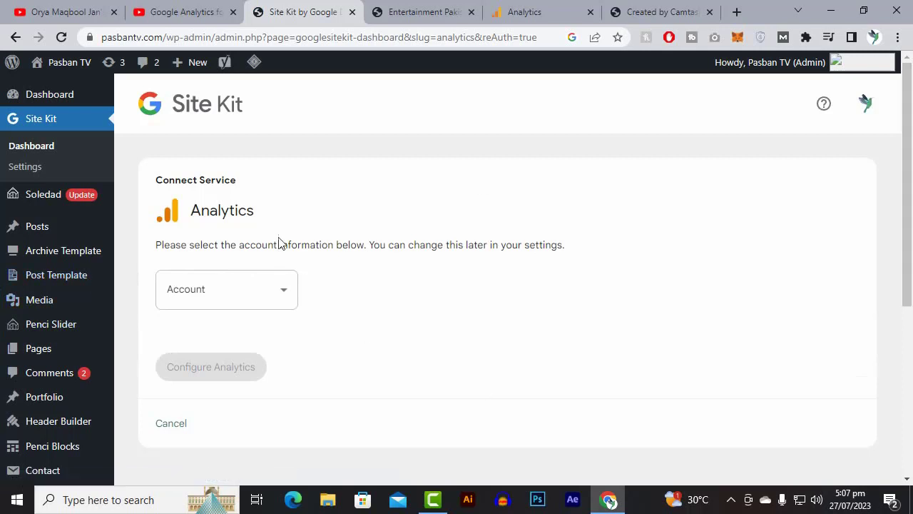
Choose to set up a new account for the Analytics service connection
{"action": "scroll", "coordinate": [535, 238], "scroll_direction": "down", "scroll_amount": 3}
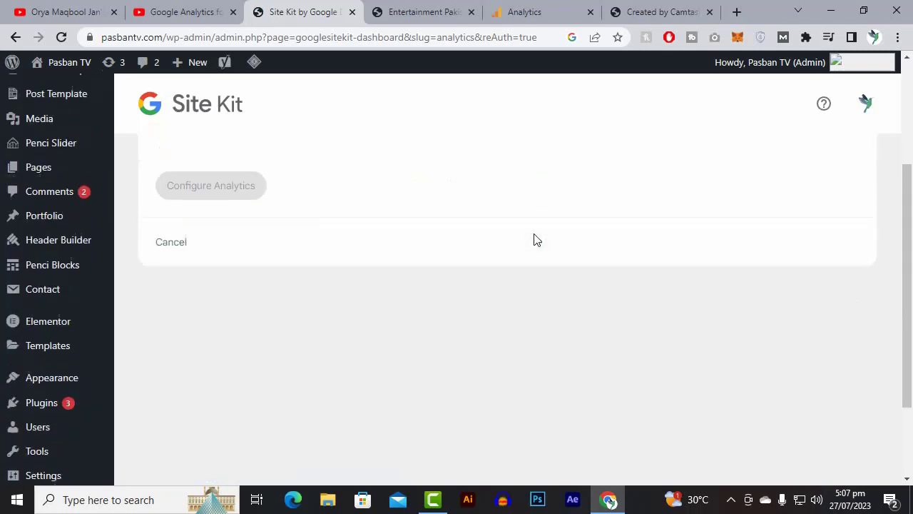
{"action": "scroll", "coordinate": [534, 238], "scroll_direction": "up", "scroll_amount": 3}
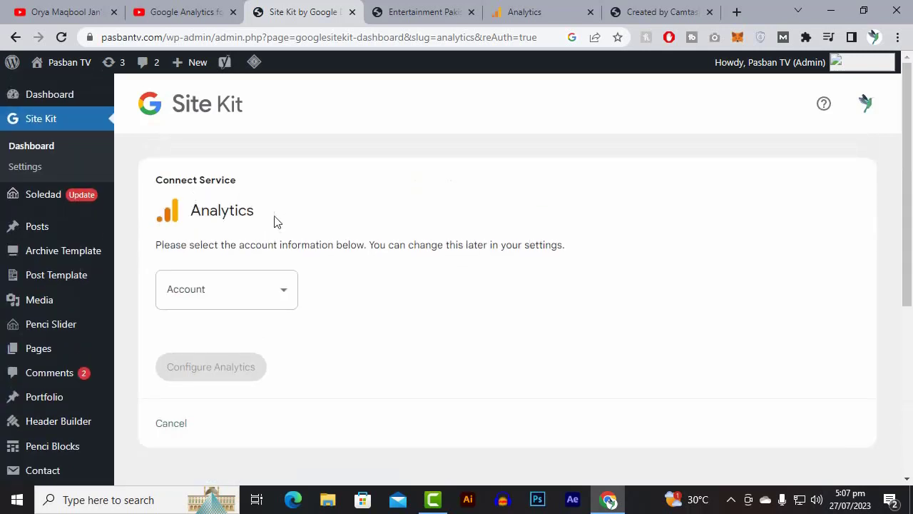
{"action": "left_click", "coordinate": [277, 287]}
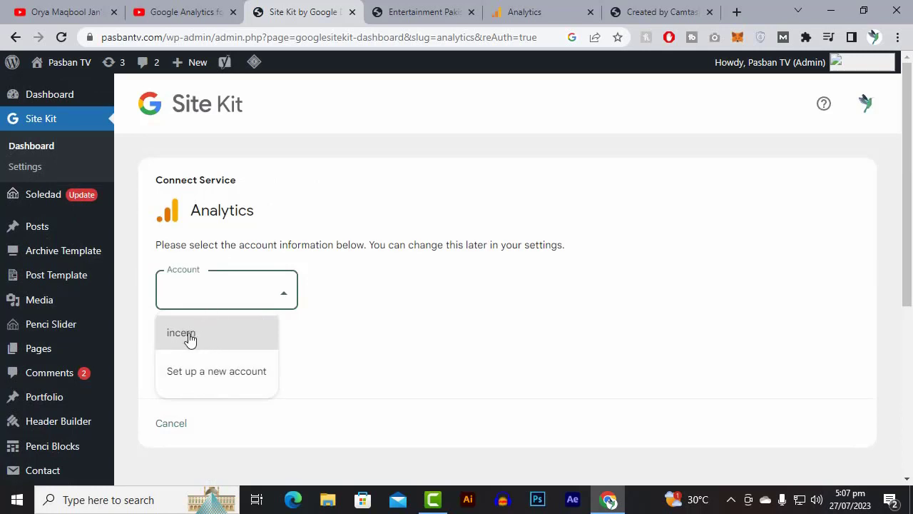
{"action": "left_click", "coordinate": [193, 372]}
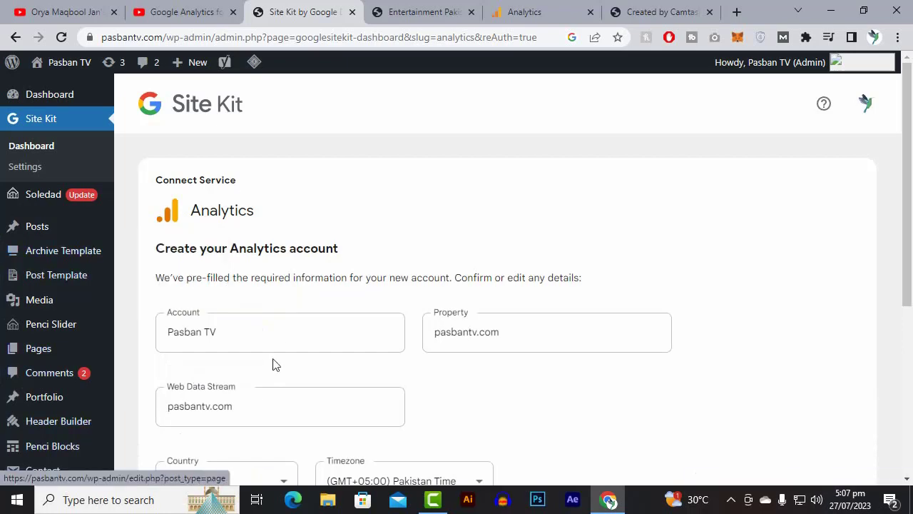
Review the pre-filled account, property, web data stream, country and timezone details, and create the Pasban TV Analytics account
{"action": "scroll", "coordinate": [310, 309], "scroll_direction": "down", "scroll_amount": 2}
{"action": "scroll", "coordinate": [216, 234], "scroll_direction": "down", "scroll_amount": 2}
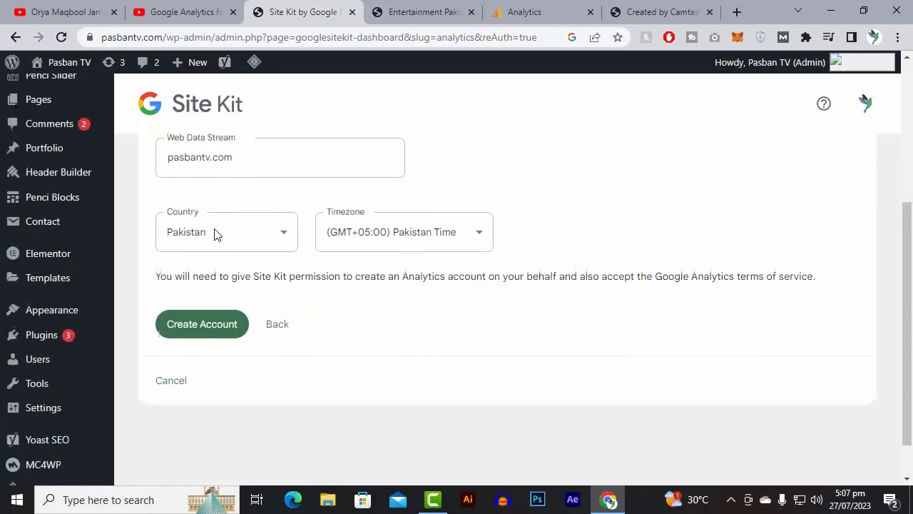
{"action": "scroll", "coordinate": [234, 200], "scroll_direction": "up", "scroll_amount": 2}
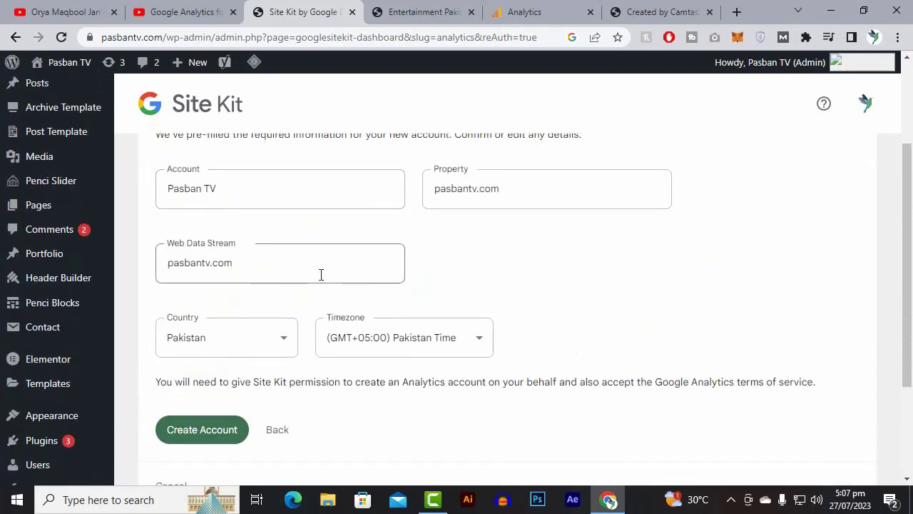
{"action": "scroll", "coordinate": [320, 274], "scroll_direction": "down", "scroll_amount": 1}
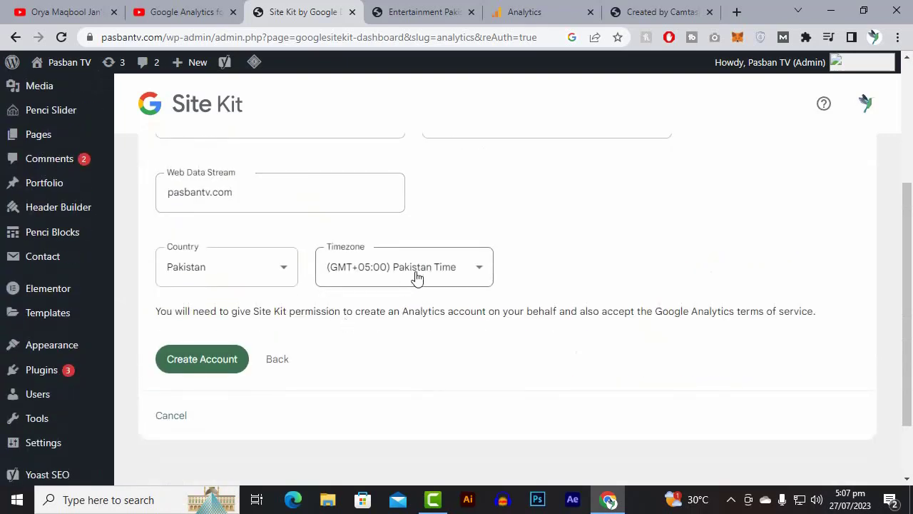
{"action": "scroll", "coordinate": [418, 277], "scroll_direction": "down", "scroll_amount": 1}
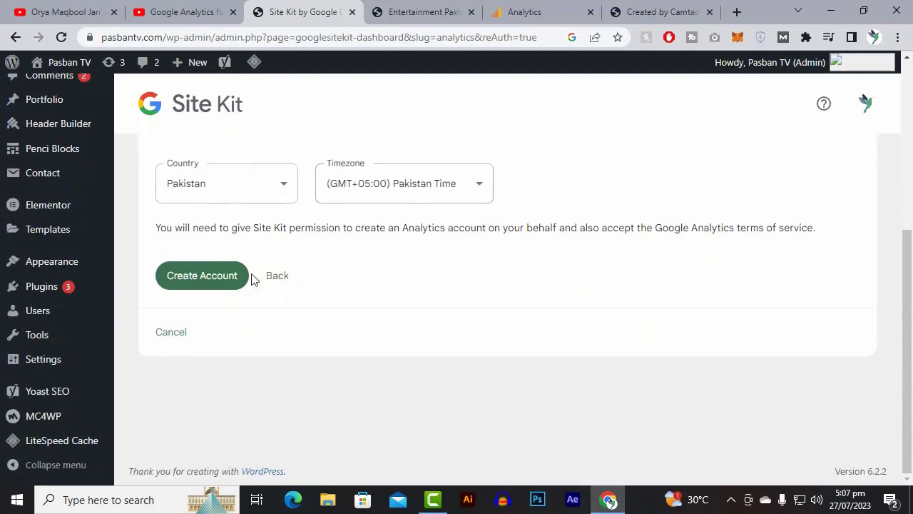
{"action": "left_click", "coordinate": [198, 279]}
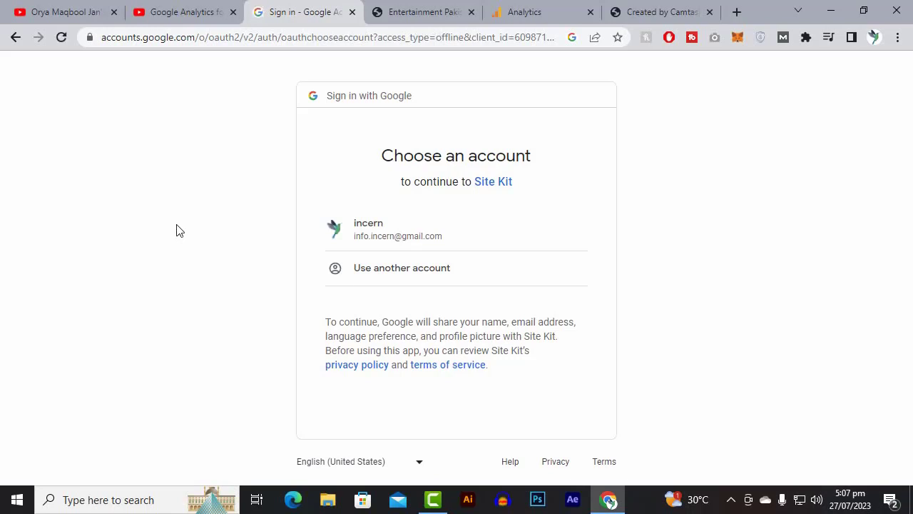
Choose the Google account for Site Kit, grant all the additional Analytics and Tag Manager access, and continue
{"action": "left_click", "coordinate": [403, 240]}
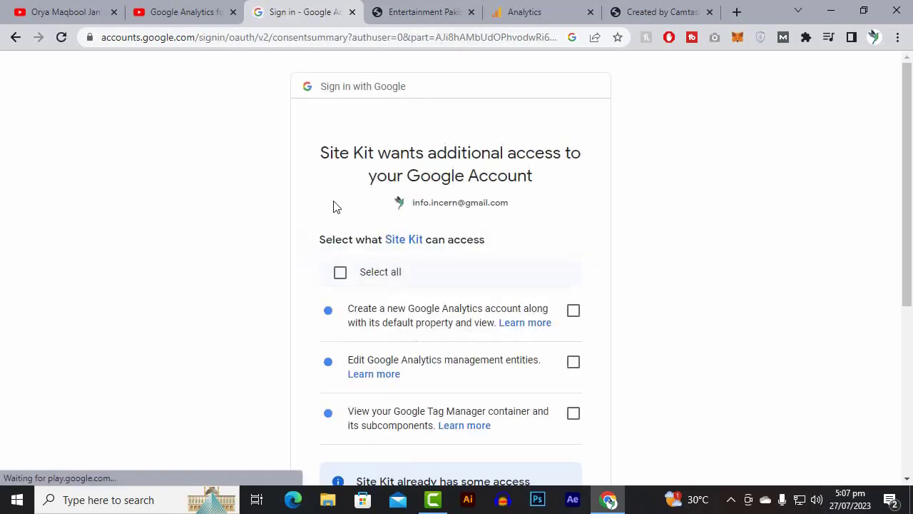
{"action": "left_click", "coordinate": [346, 280]}
{"action": "scroll", "coordinate": [631, 220], "scroll_direction": "down", "scroll_amount": 2}
{"action": "scroll", "coordinate": [630, 220], "scroll_direction": "down", "scroll_amount": 3}
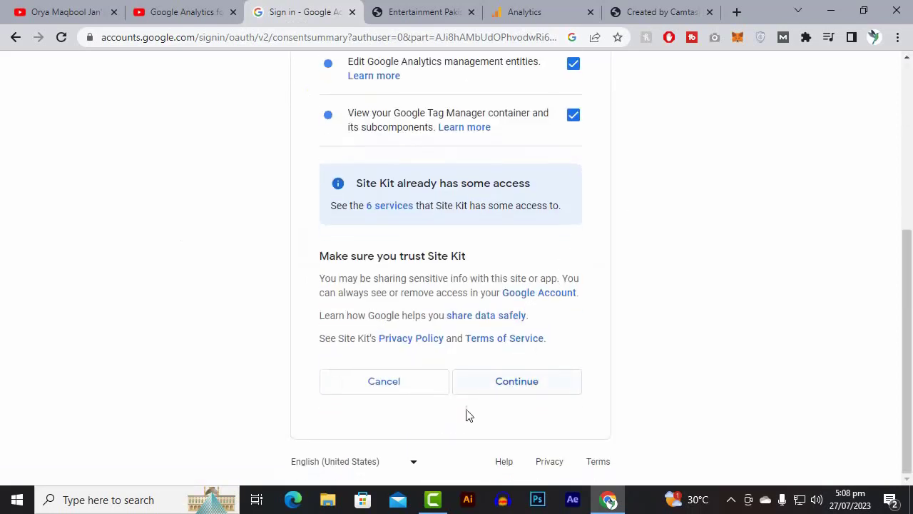
{"action": "left_click", "coordinate": [511, 394]}
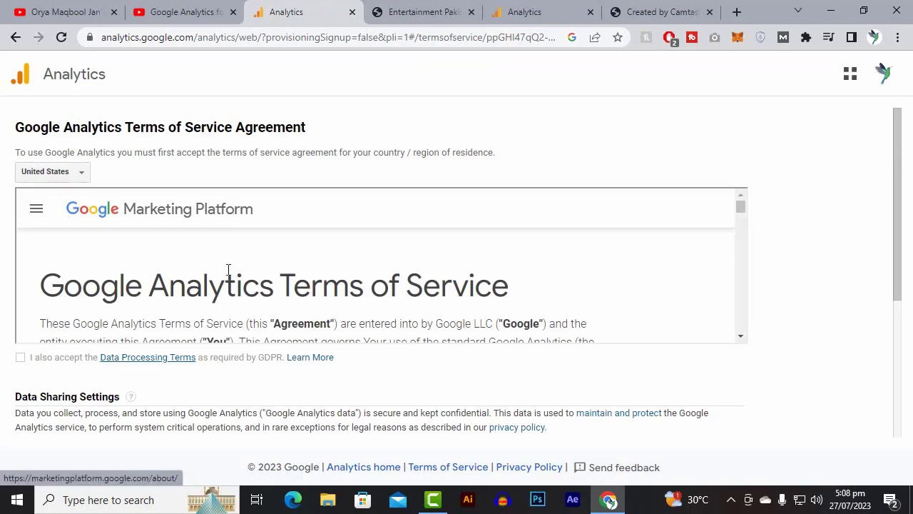
Accept the Google Analytics Terms of Service including the GDPR Data Processing Terms, and go to the Site Kit dashboard
{"action": "scroll", "coordinate": [231, 272], "scroll_direction": "down", "scroll_amount": 5}
{"action": "scroll", "coordinate": [231, 271], "scroll_direction": "down", "scroll_amount": 5}
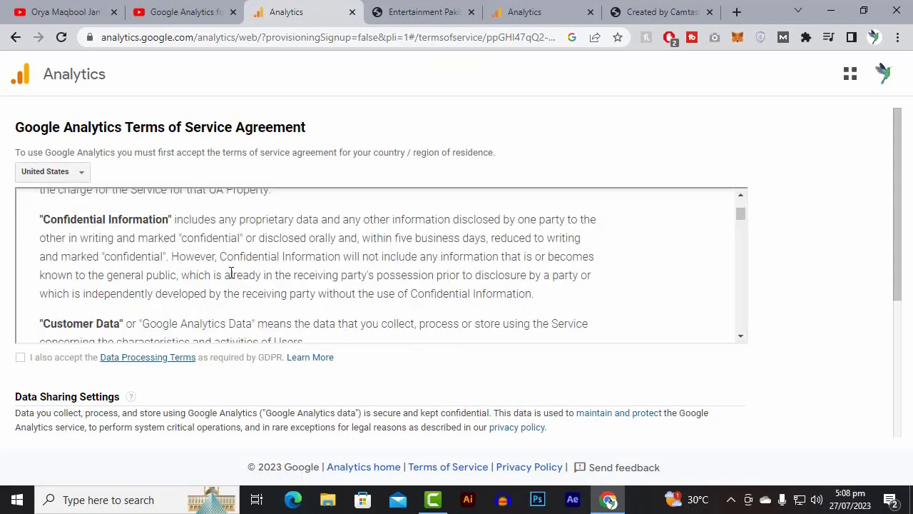
{"action": "scroll", "coordinate": [205, 275], "scroll_direction": "down", "scroll_amount": 20}
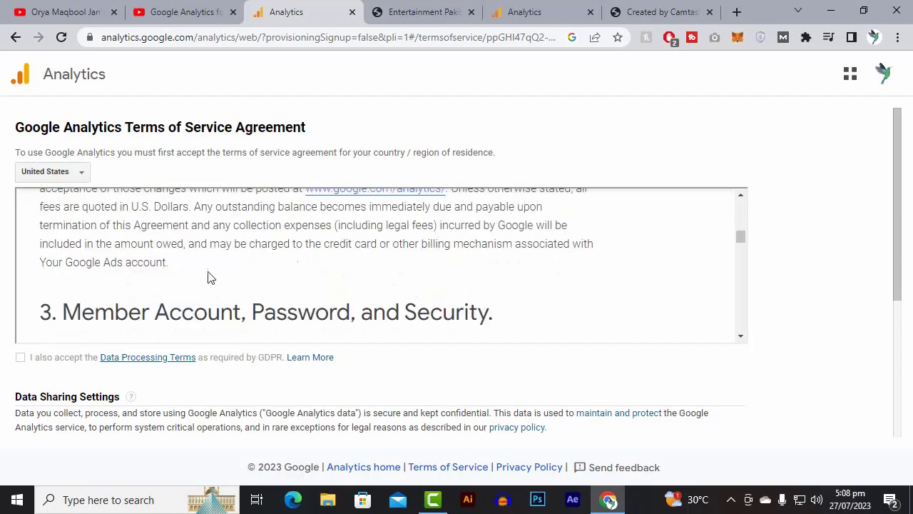
{"action": "scroll", "coordinate": [223, 262], "scroll_direction": "down", "scroll_amount": 10}
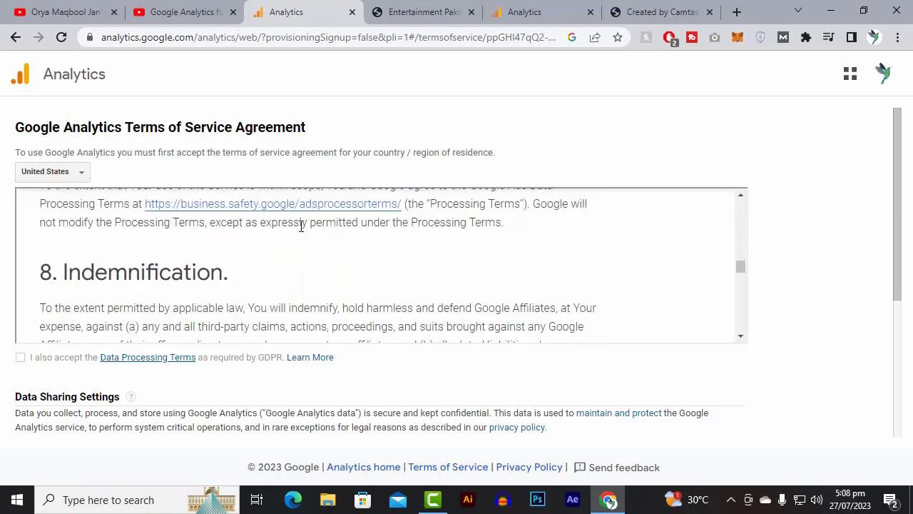
{"action": "scroll", "coordinate": [301, 225], "scroll_direction": "down", "scroll_amount": 20}
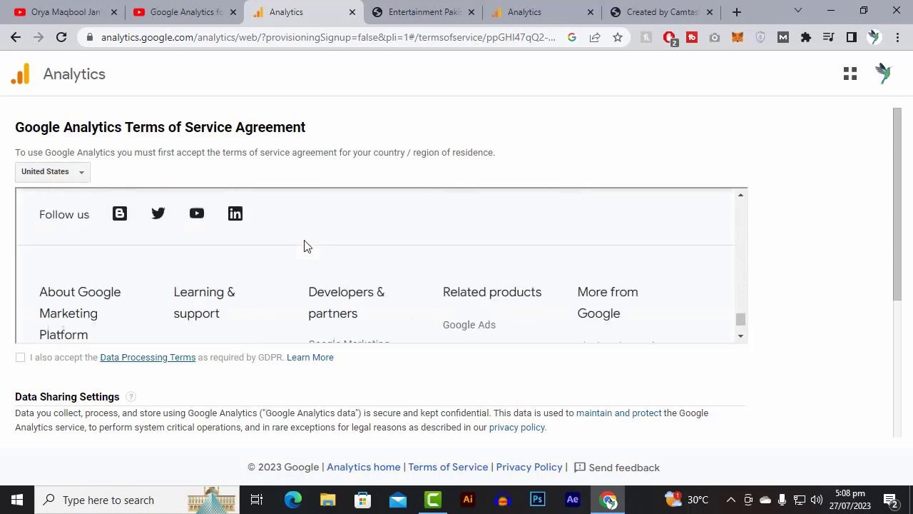
{"action": "scroll", "coordinate": [304, 245], "scroll_direction": "down", "scroll_amount": 6}
{"action": "scroll", "coordinate": [271, 261], "scroll_direction": "up", "scroll_amount": 2}
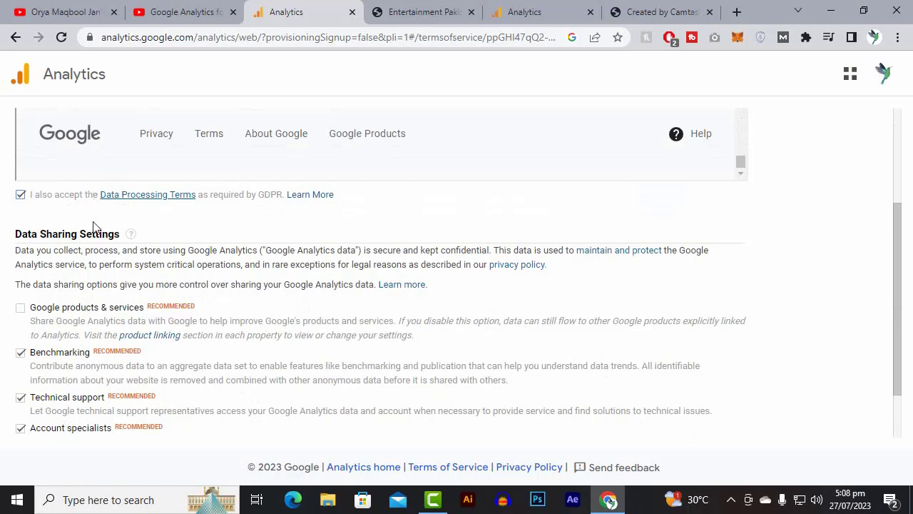
{"action": "scroll", "coordinate": [216, 219], "scroll_direction": "down", "scroll_amount": 1}
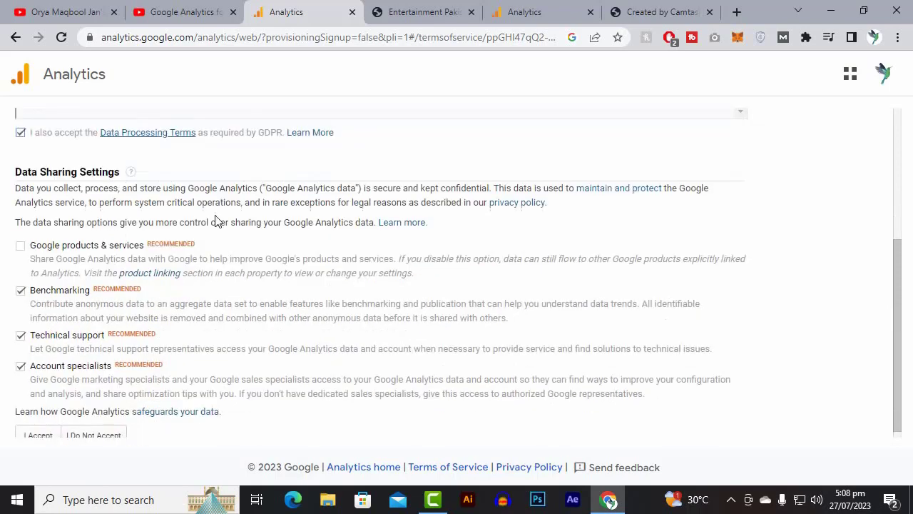
{"action": "left_click", "coordinate": [45, 438]}
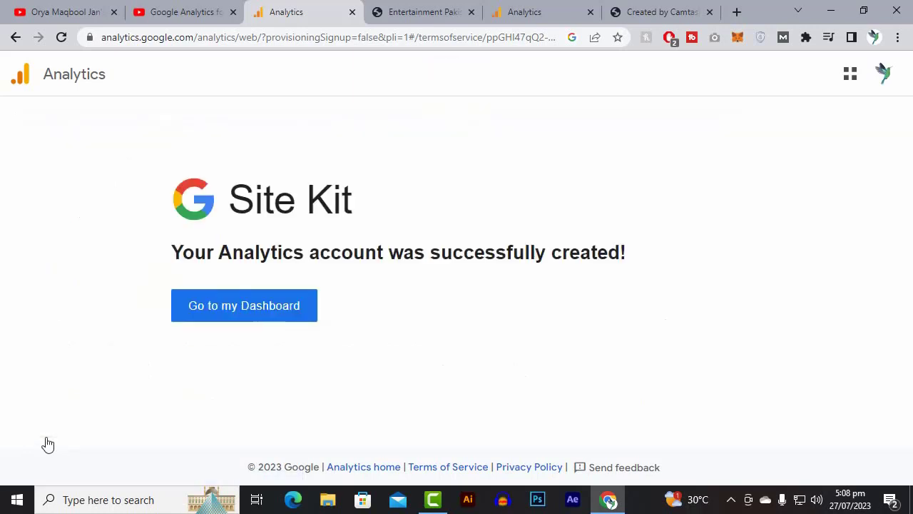
{"action": "left_click", "coordinate": [209, 326]}
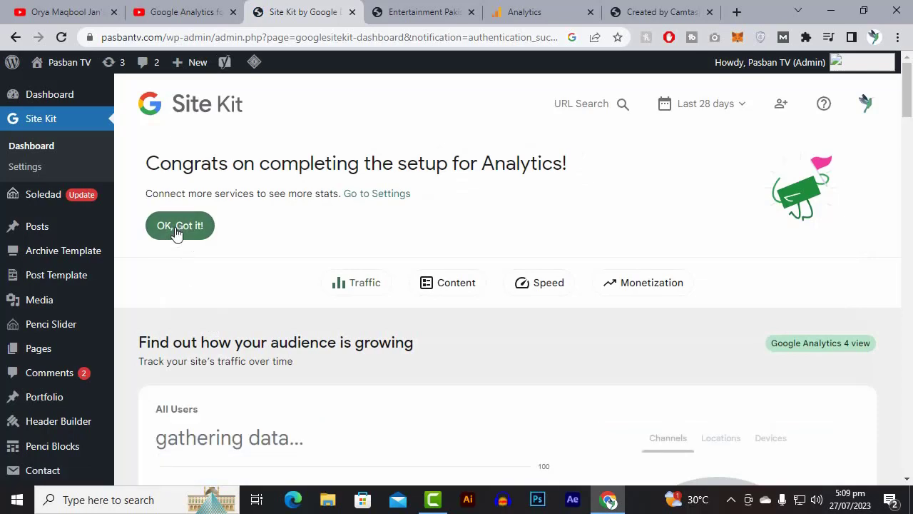
Examine the Site Kit dashboard's audience, search traffic, impressions and content sections
{"action": "mouse_move", "coordinate": [106, 230]}
{"action": "scroll", "coordinate": [691, 245], "scroll_direction": "down", "scroll_amount": 3}
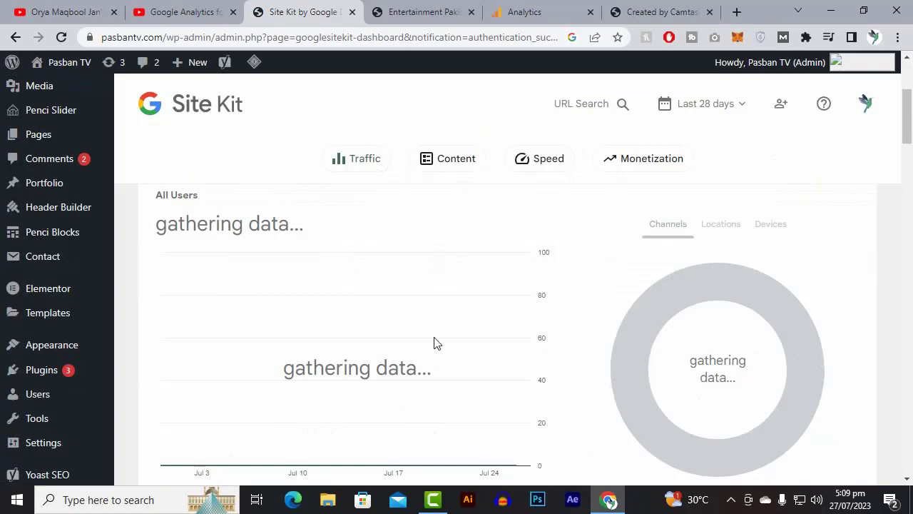
{"action": "scroll", "coordinate": [579, 156], "scroll_direction": "down", "scroll_amount": 6}
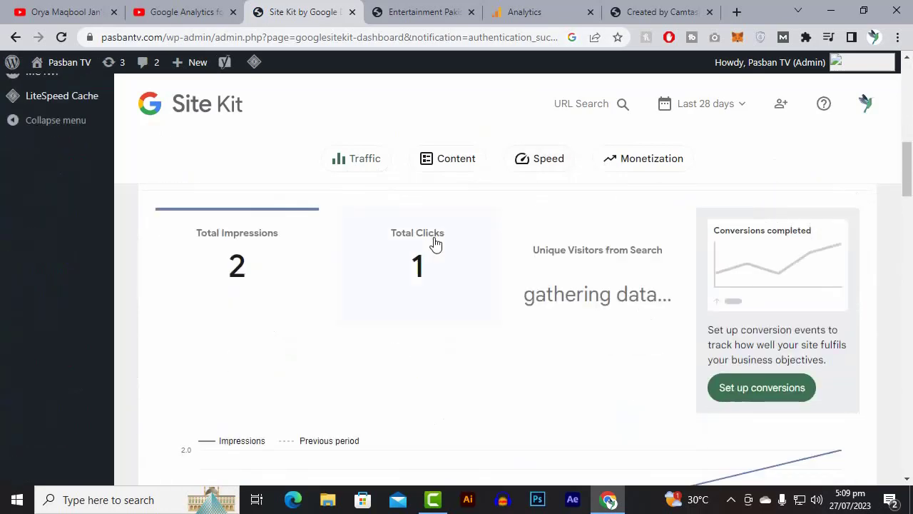
{"action": "scroll", "coordinate": [440, 249], "scroll_direction": "up", "scroll_amount": 1}
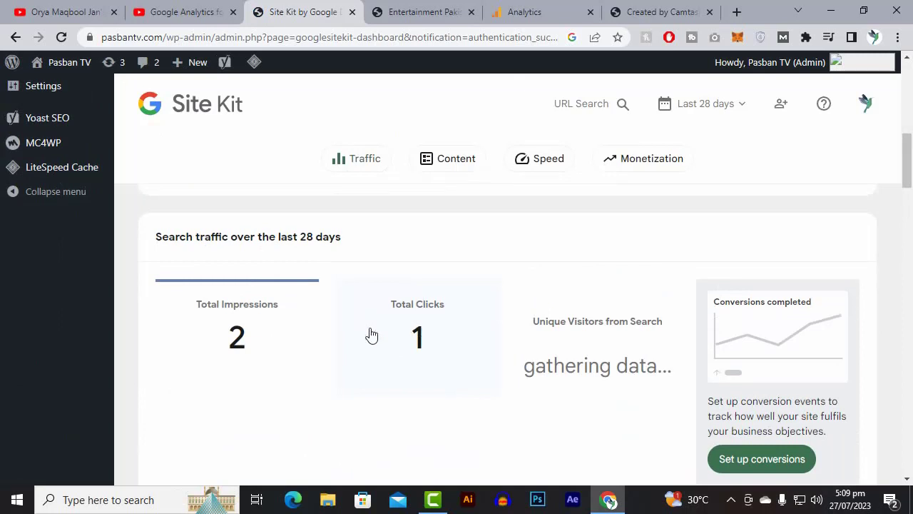
{"action": "scroll", "coordinate": [399, 338], "scroll_direction": "down", "scroll_amount": 4}
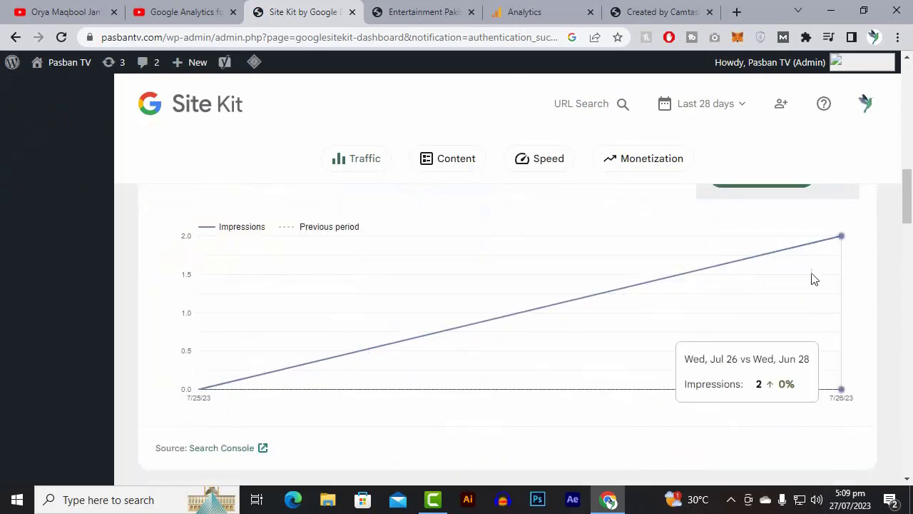
{"action": "scroll", "coordinate": [815, 274], "scroll_direction": "down", "scroll_amount": 3}
{"action": "scroll", "coordinate": [522, 322], "scroll_direction": "down", "scroll_amount": 7}
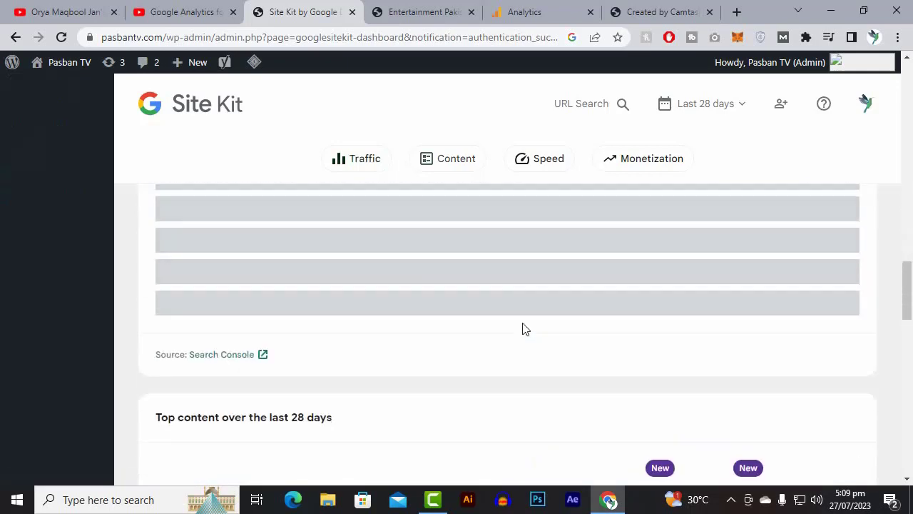
{"action": "scroll", "coordinate": [522, 323], "scroll_direction": "up", "scroll_amount": 9}
{"action": "scroll", "coordinate": [522, 327], "scroll_direction": "up", "scroll_amount": 15}
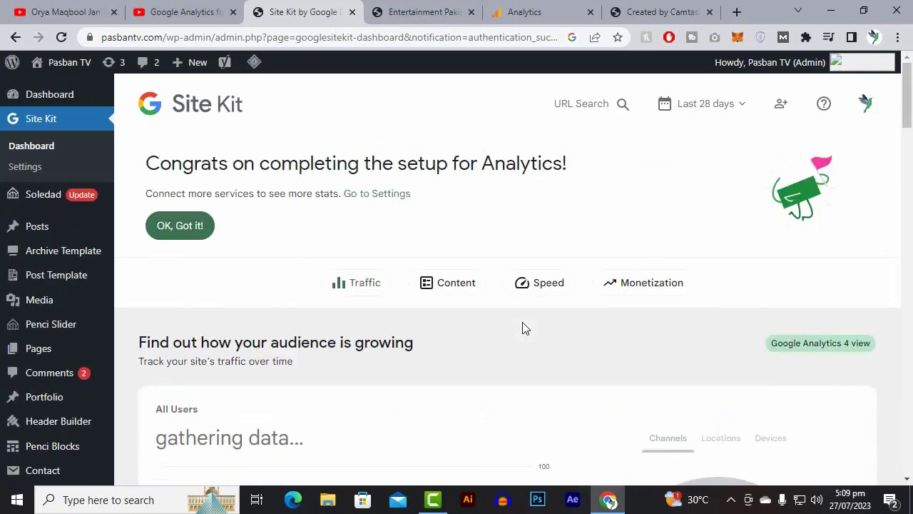
{"action": "scroll", "coordinate": [490, 277], "scroll_direction": "down", "scroll_amount": 3}
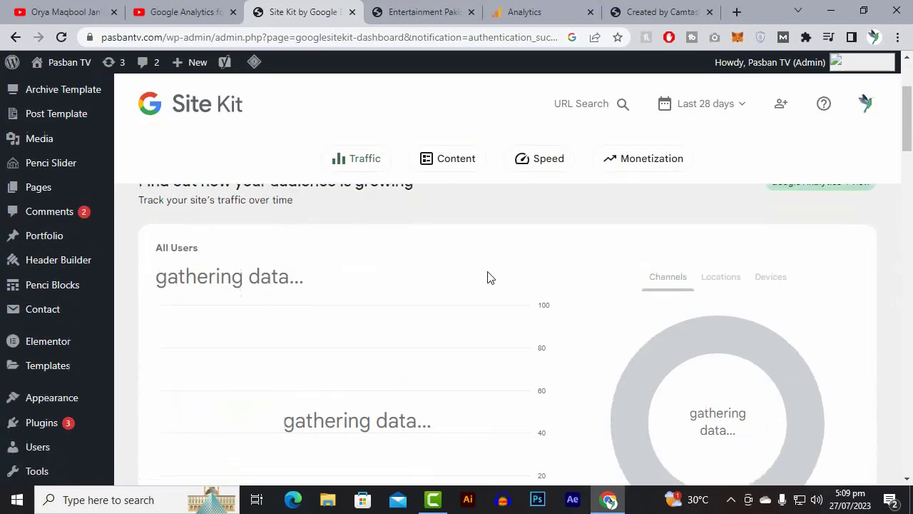
{"action": "scroll", "coordinate": [486, 276], "scroll_direction": "up", "scroll_amount": 3}
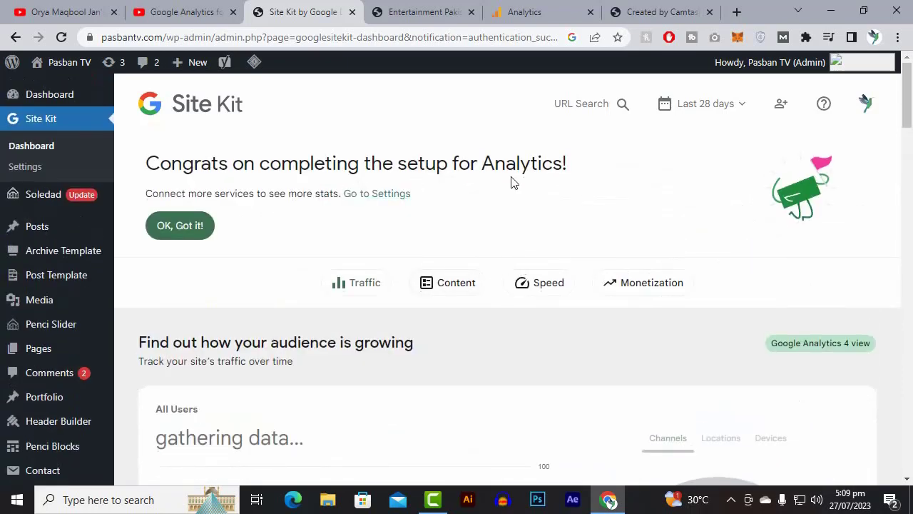
Dismiss the setup-completion and data-gathering notices, and view the Traffic section of the Site Kit dashboard
{"action": "left_click", "coordinate": [183, 233]}
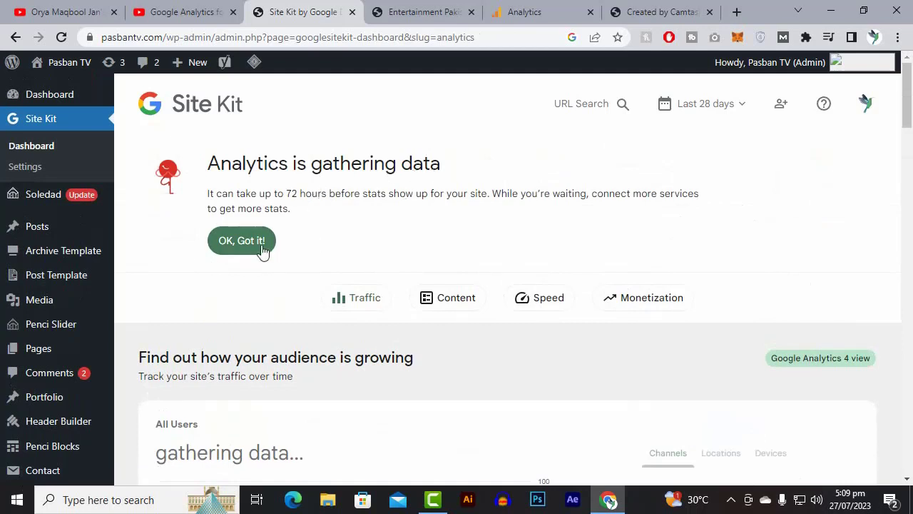
{"action": "left_click", "coordinate": [258, 246]}
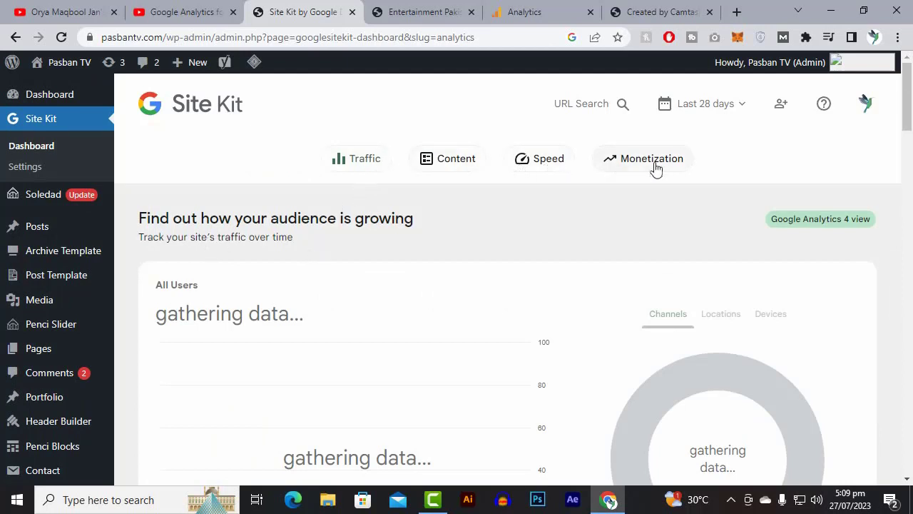
{"action": "left_click", "coordinate": [382, 167]}
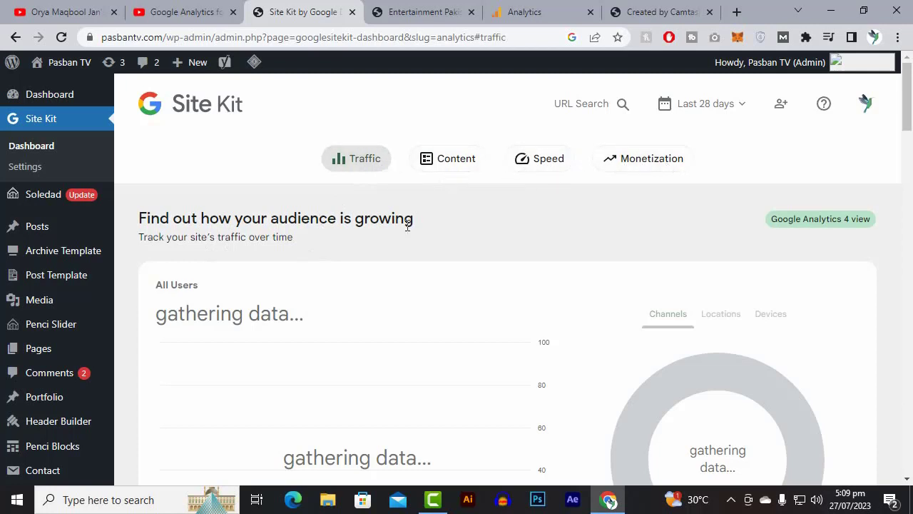
{"action": "scroll", "coordinate": [406, 235], "scroll_direction": "down", "scroll_amount": 1}
{"action": "scroll", "coordinate": [357, 215], "scroll_direction": "up", "scroll_amount": 1}
{"action": "scroll", "coordinate": [300, 296], "scroll_direction": "down", "scroll_amount": 3}
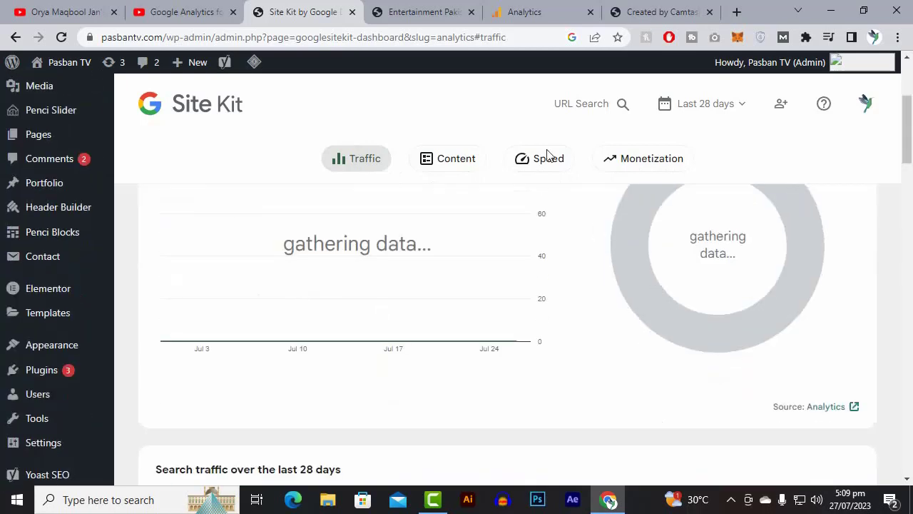
{"action": "scroll", "coordinate": [411, 314], "scroll_direction": "up", "scroll_amount": 3}
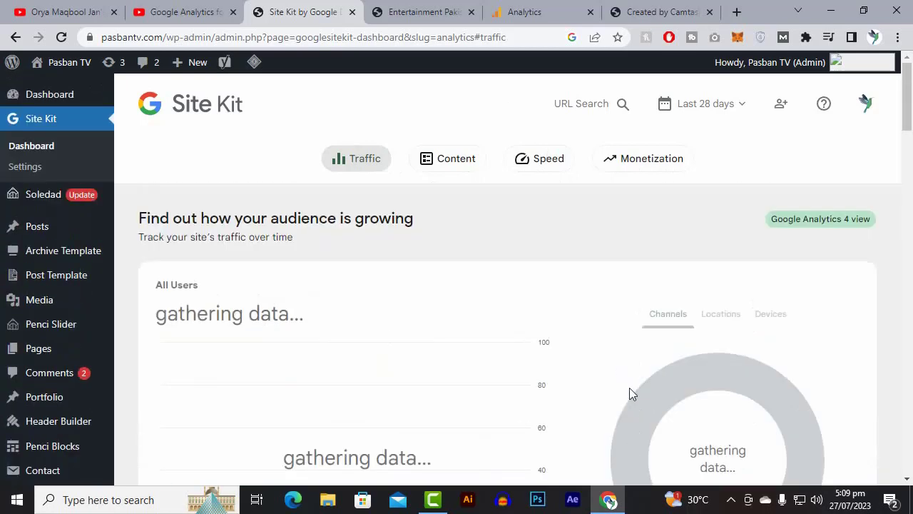
{"action": "scroll", "coordinate": [635, 392], "scroll_direction": "down", "scroll_amount": 1}
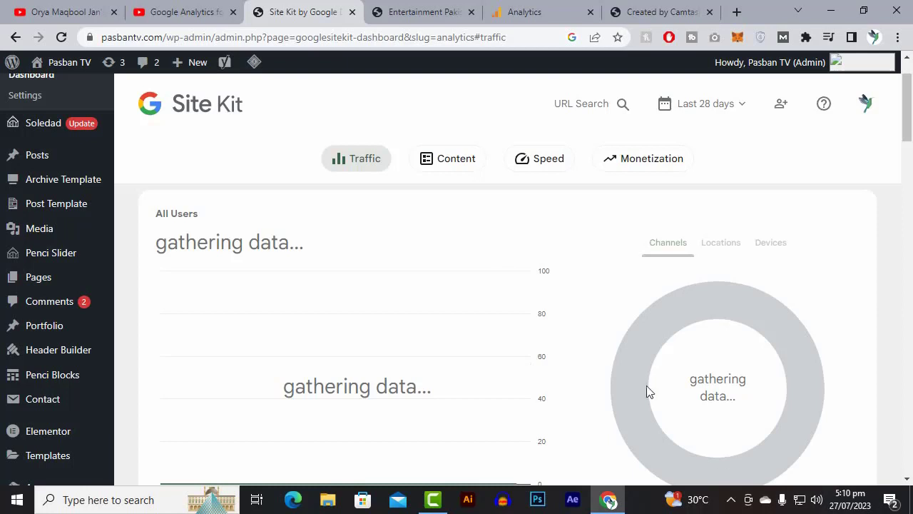
Switch to Google Analytics and open the pasbantv.com property under the Pasban TV account
{"action": "left_click", "coordinate": [734, 506]}
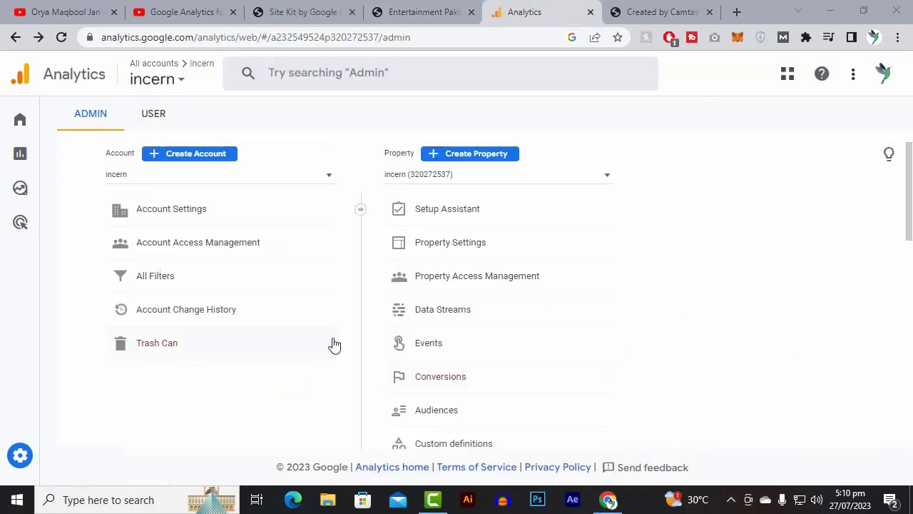
{"action": "left_click", "coordinate": [399, 11]}
{"action": "left_click", "coordinate": [311, 12]}
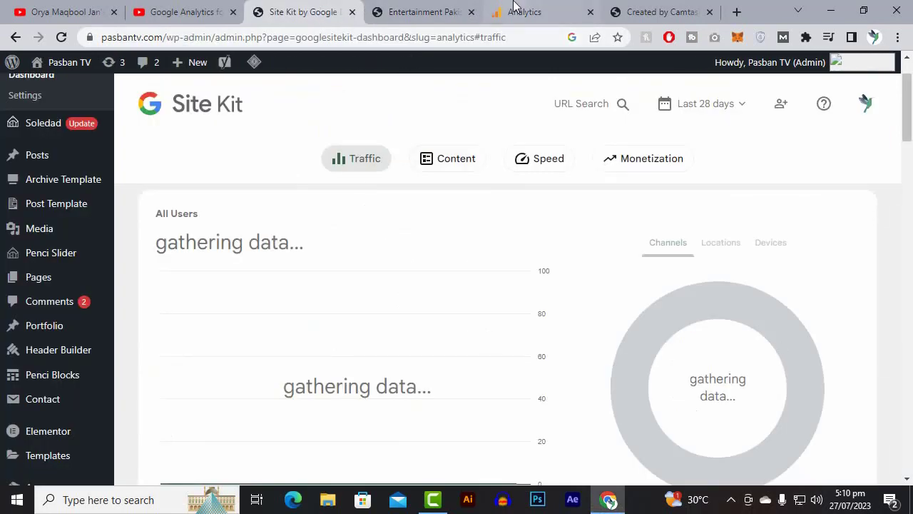
{"action": "left_click", "coordinate": [514, 12]}
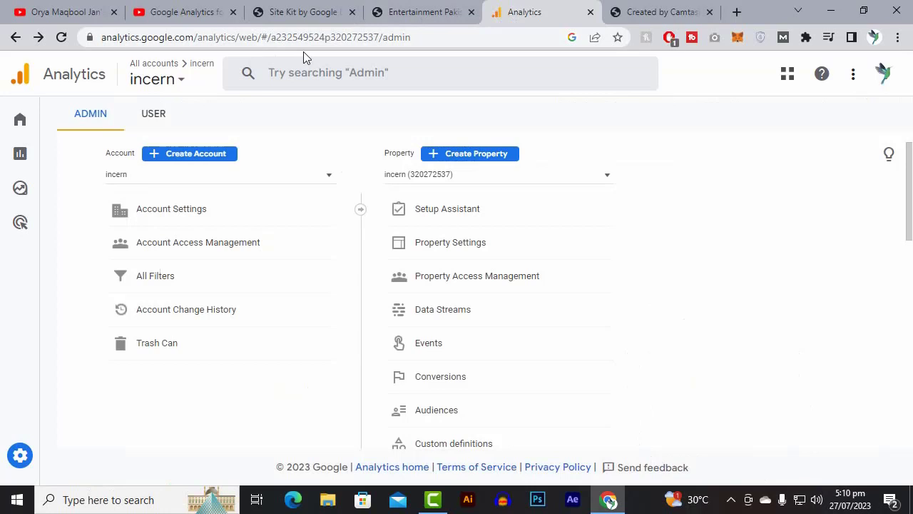
{"action": "mouse_move", "coordinate": [39, 8]}
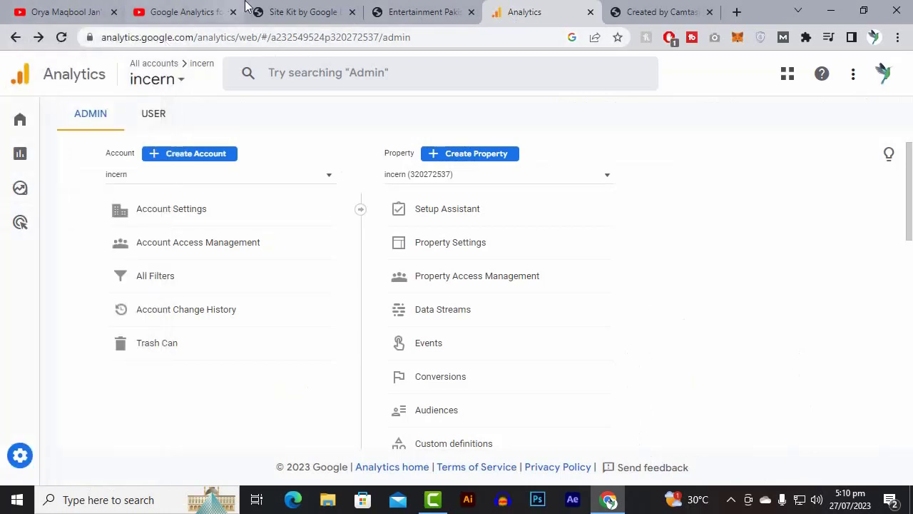
{"action": "left_click", "coordinate": [180, 81]}
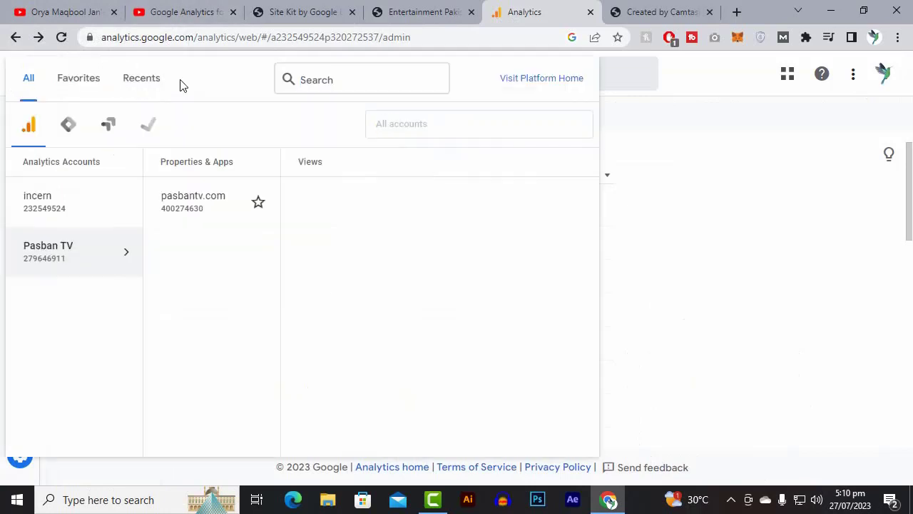
{"action": "left_click", "coordinate": [50, 257]}
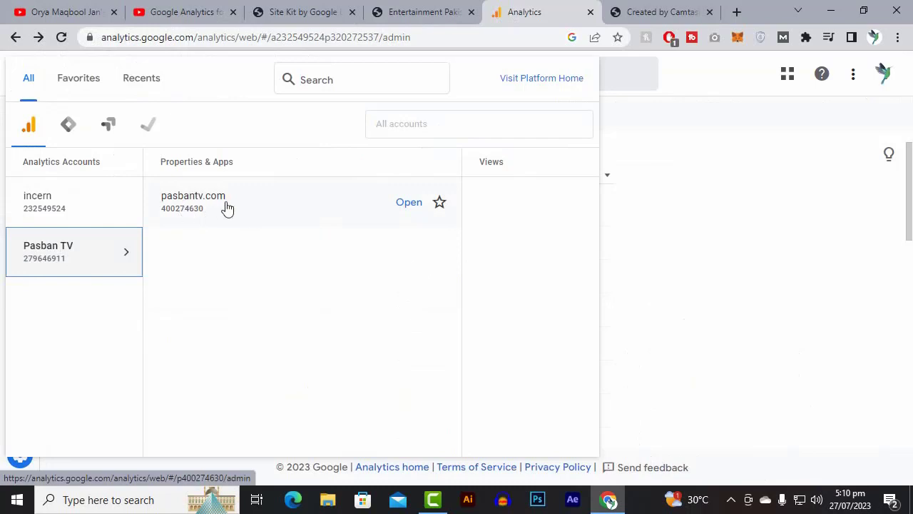
{"action": "left_click", "coordinate": [218, 205]}
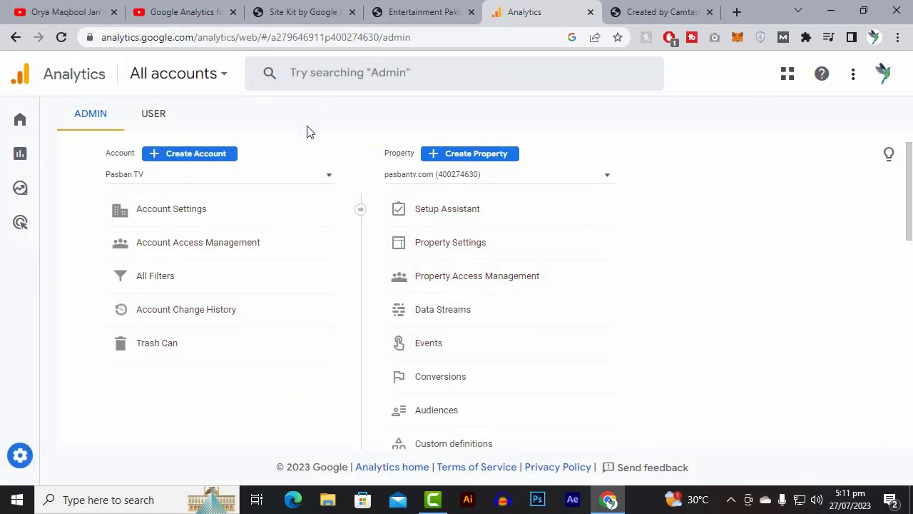
Examine the account, property, product link and additional settings on the pasbantv.com Admin page
{"action": "scroll", "coordinate": [320, 212], "scroll_direction": "down", "scroll_amount": 5}
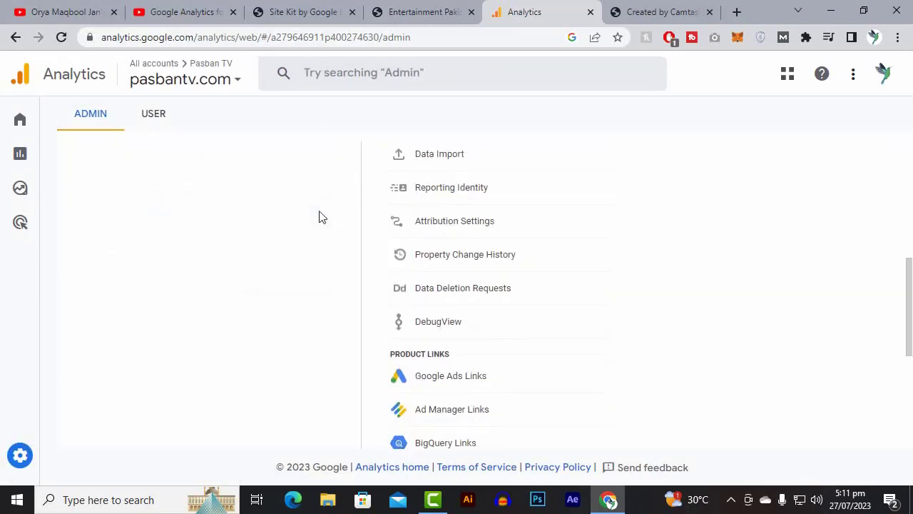
{"action": "scroll", "coordinate": [323, 214], "scroll_direction": "up", "scroll_amount": 2}
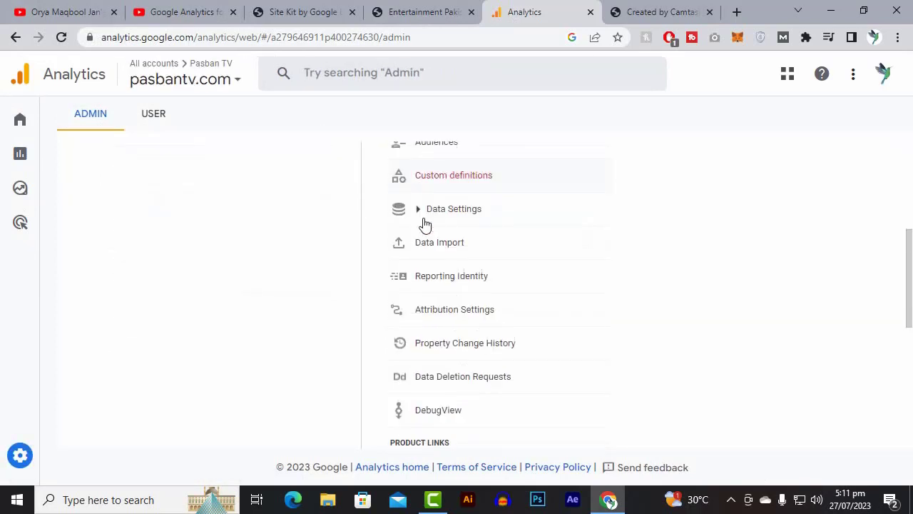
{"action": "scroll", "coordinate": [425, 224], "scroll_direction": "down", "scroll_amount": 5}
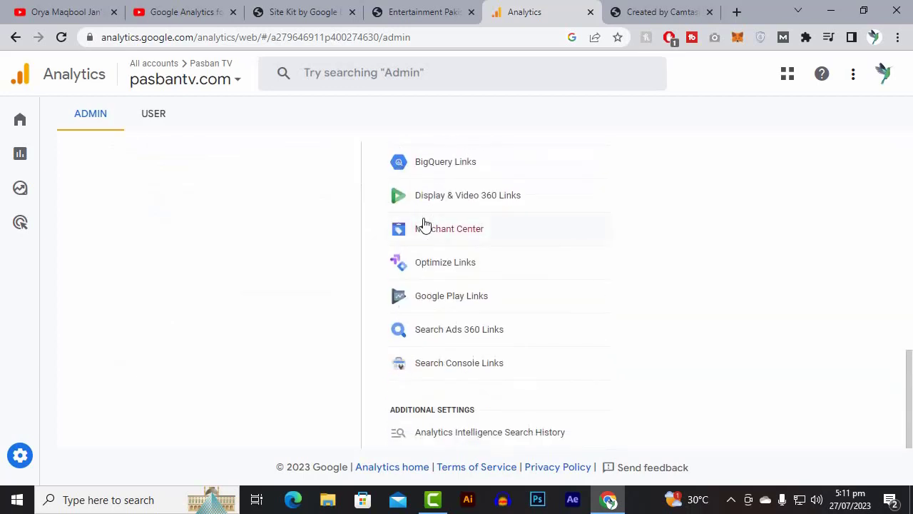
{"action": "scroll", "coordinate": [425, 225], "scroll_direction": "up", "scroll_amount": 5}
{"action": "scroll", "coordinate": [425, 225], "scroll_direction": "up", "scroll_amount": 3}
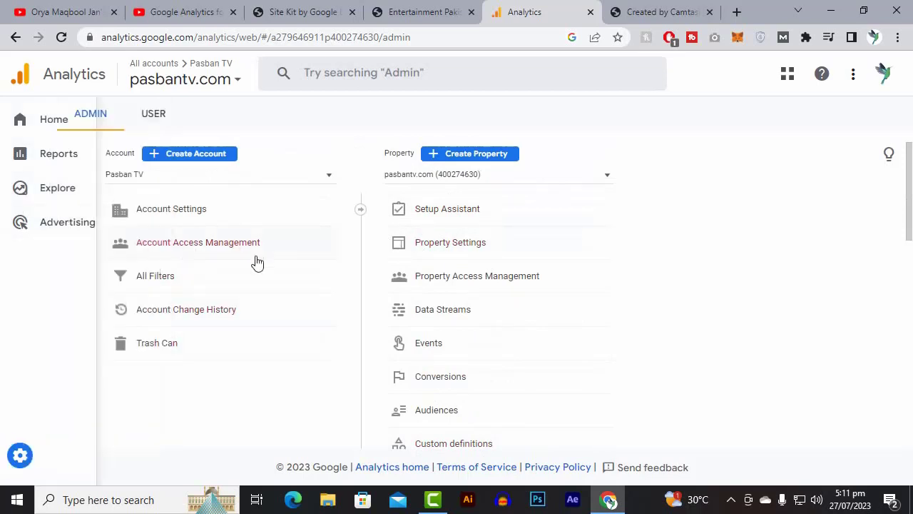
{"action": "mouse_move", "coordinate": [31, 206]}
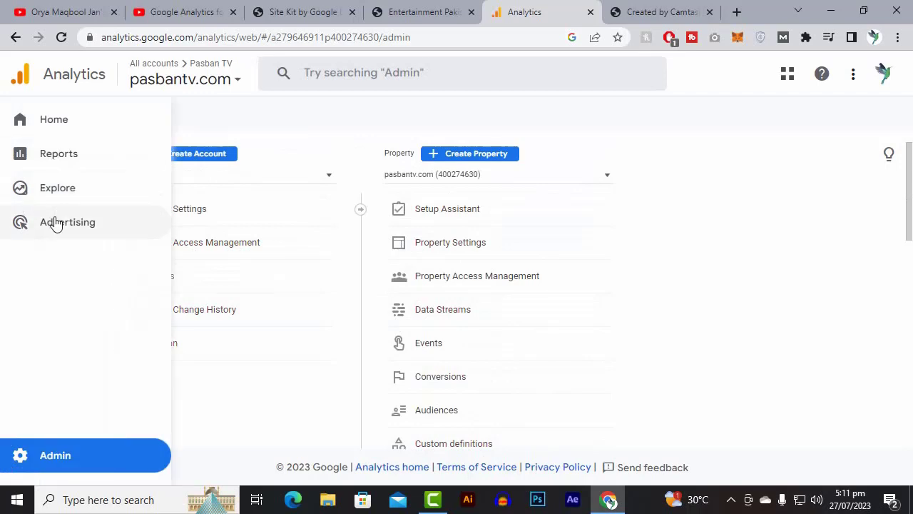
Switch to the Pasban TV website and open its Entertainment category page in a new browser tab
{"action": "left_click", "coordinate": [436, 10]}
{"action": "left_click", "coordinate": [329, 7]}
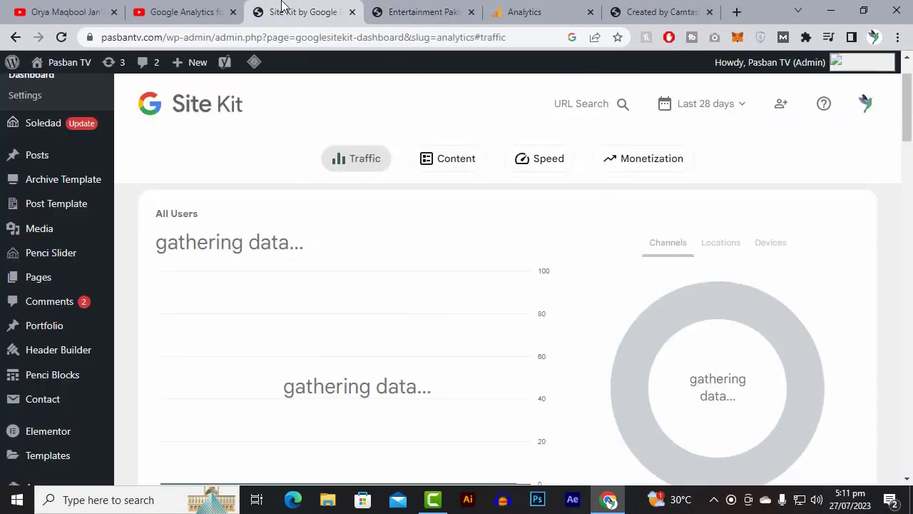
{"action": "left_click", "coordinate": [450, 9]}
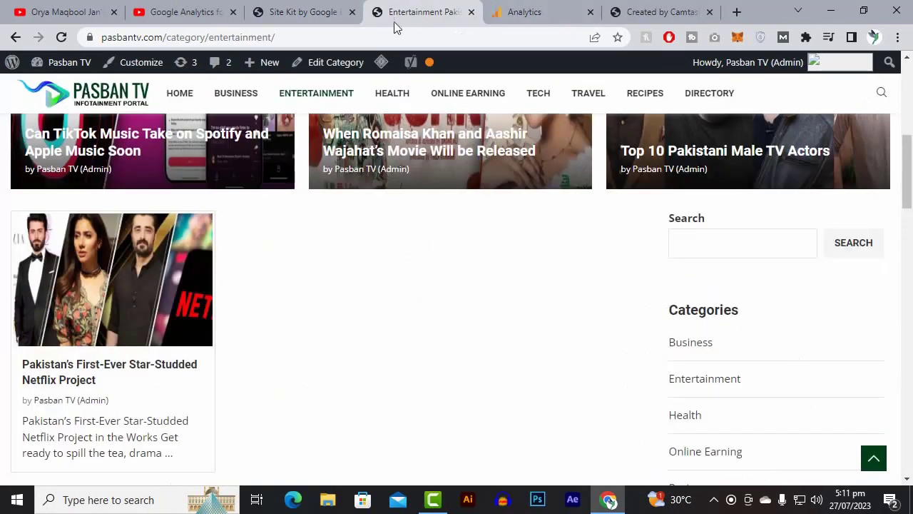
{"action": "right_click", "coordinate": [301, 93]}
{"action": "left_click", "coordinate": [317, 99]}
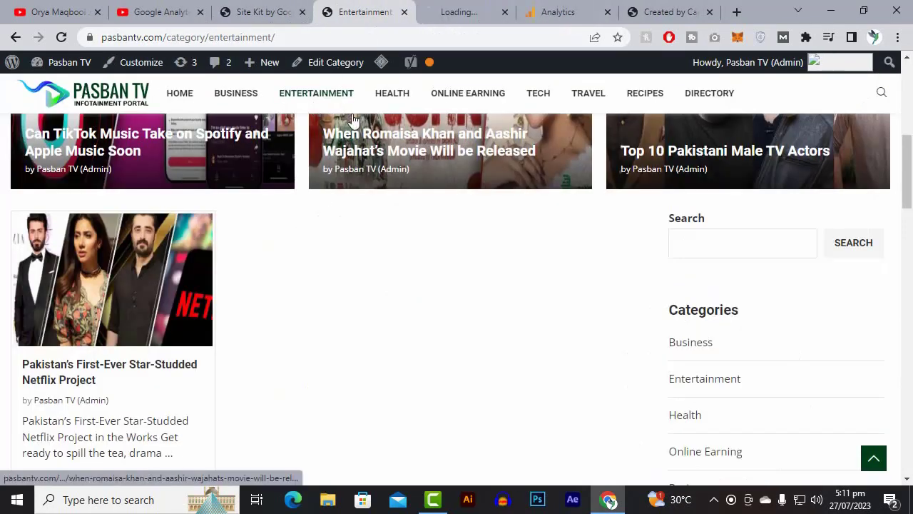
{"action": "left_click", "coordinate": [459, 9]}
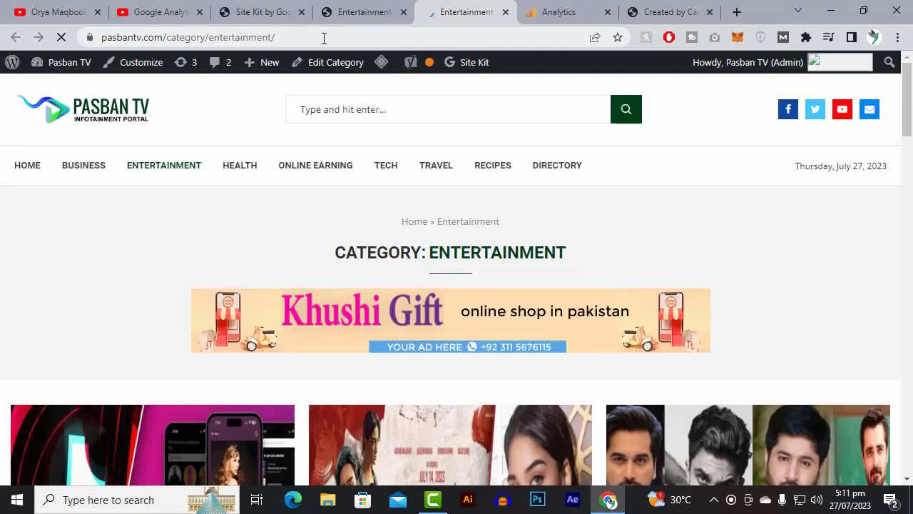
Open the article "When Romaisa Khan and Aashir Wajahat's Movie Will be Released" and view its content down to the related posts
{"action": "scroll", "coordinate": [401, 260], "scroll_direction": "down", "scroll_amount": 5}
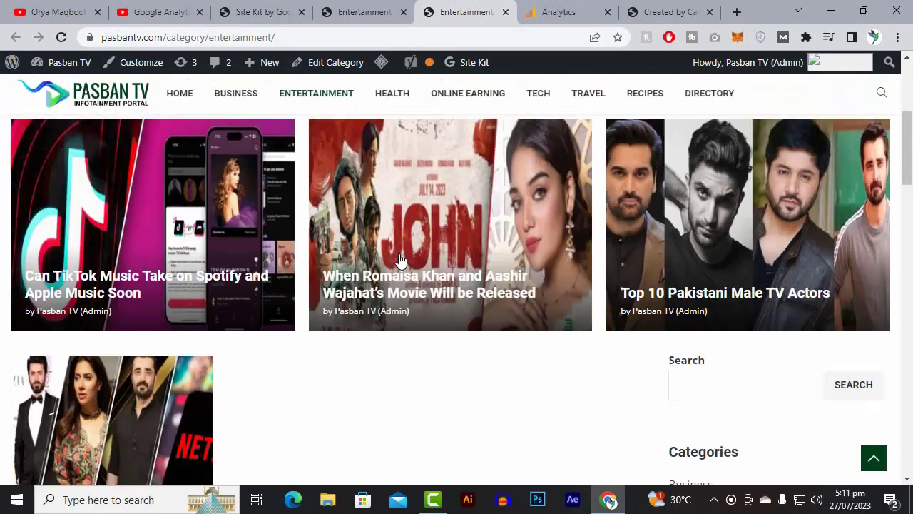
{"action": "left_click", "coordinate": [292, 148]}
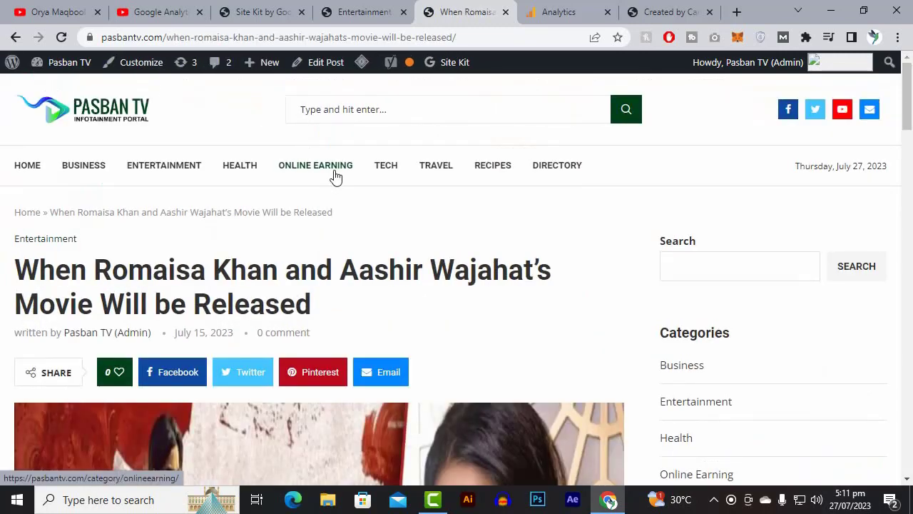
{"action": "scroll", "coordinate": [335, 178], "scroll_direction": "down", "scroll_amount": 10}
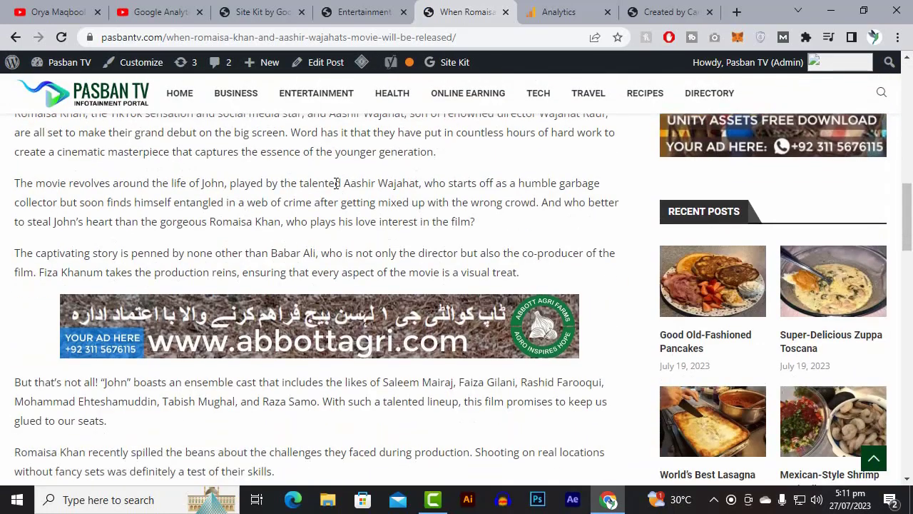
{"action": "scroll", "coordinate": [334, 183], "scroll_direction": "down", "scroll_amount": 4}
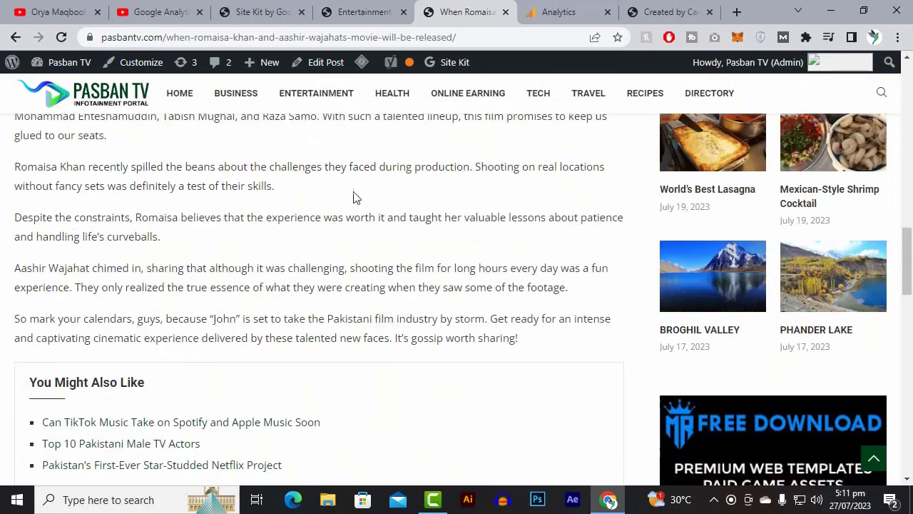
Return to the Site Kit dashboard and view the All Users traffic chart
{"action": "mouse_move", "coordinate": [362, 62]}
{"action": "left_click", "coordinate": [361, 12]}
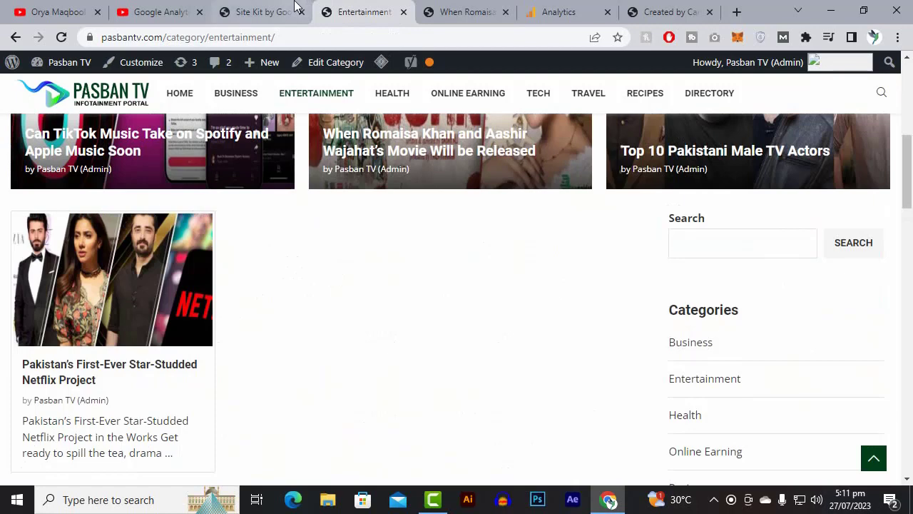
{"action": "left_click", "coordinate": [297, 5]}
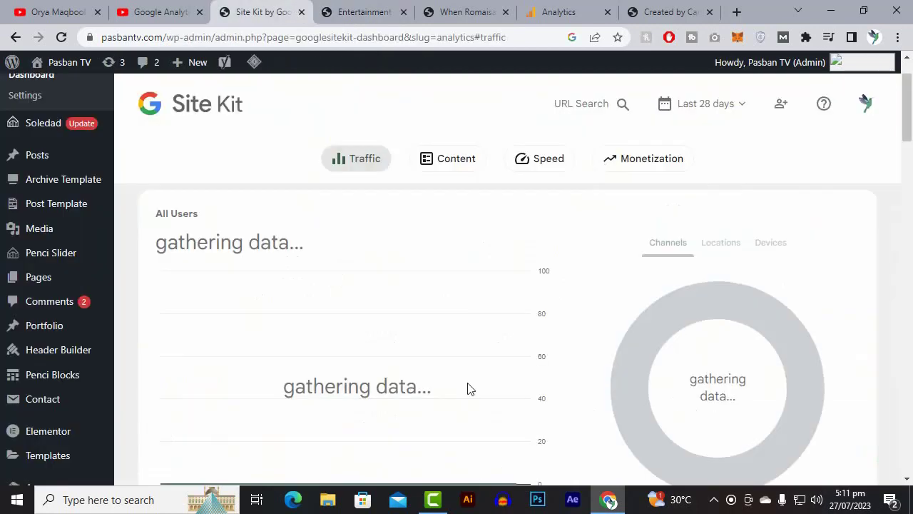
{"action": "scroll", "coordinate": [467, 389], "scroll_direction": "down", "scroll_amount": 3}
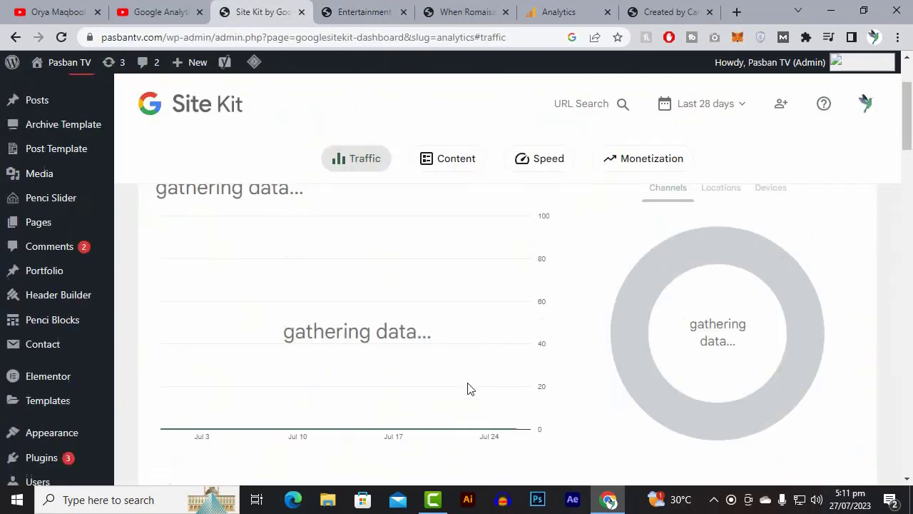